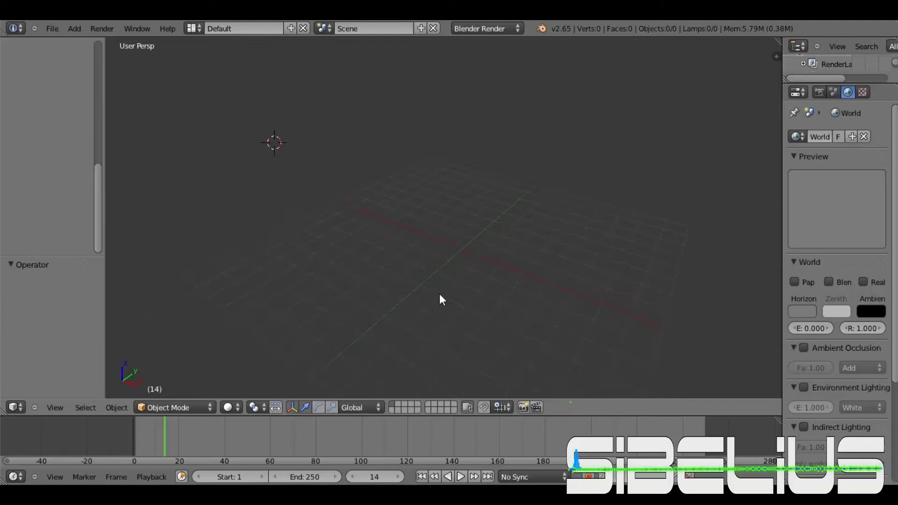
- Add a cube and apply a Subdivision Surface modifier to it
key("shift+a")
key("Tab")
key("a")
left_click(891, 92)
left_click(836, 137)
left_click(610, 353)
key("Tab")
left_click(813, 181)
- In Front view, lower the top vertex and raise the bottom vertex along Z, without proportional editing
key("Tab")
key("KP_1")
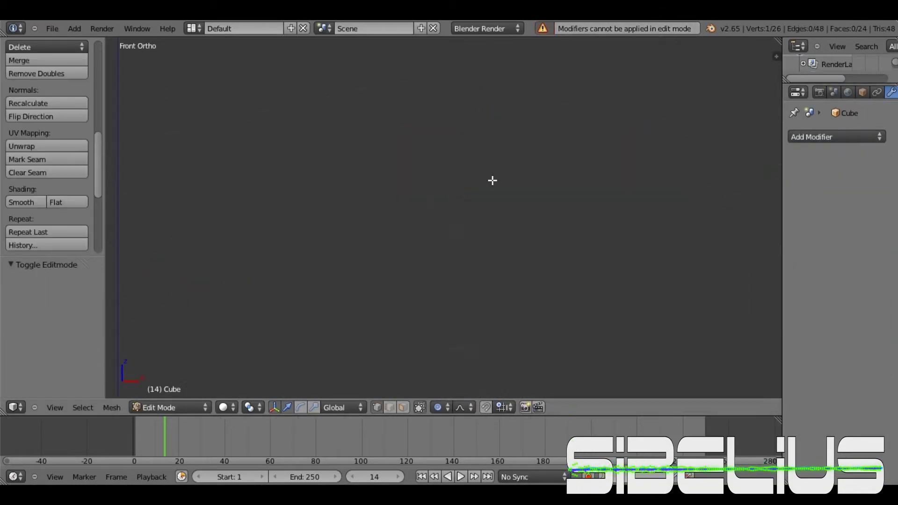
right_click(482, 130)
key("g")
key("Escape")
left_click(440, 408)
left_click(453, 397)
key("g")
key("z")
left_click(487, 114)
right_click(481, 336)
key("g")
key("z")
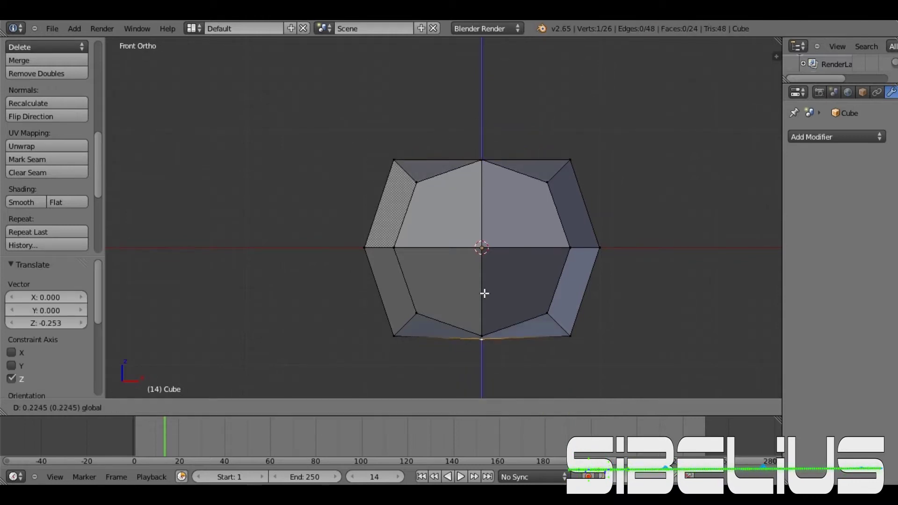
left_click(485, 290)
- Move the lower-left and lower-right vertices along Z to flatten the bottom
right_click(417, 313)
key("g")
key("Escape")
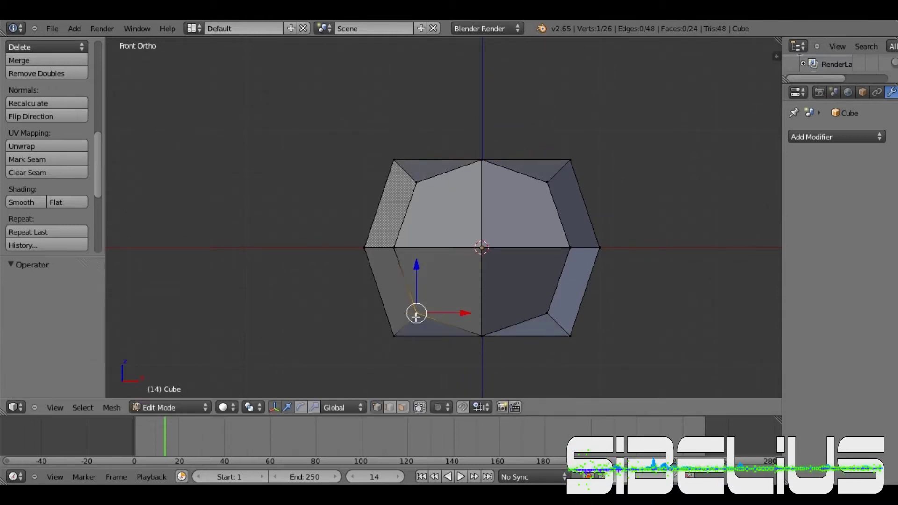
key("g")
left_click(421, 315)
key("ctrl+z")
right_click(416, 314, "shift")
key("g")
key("z")
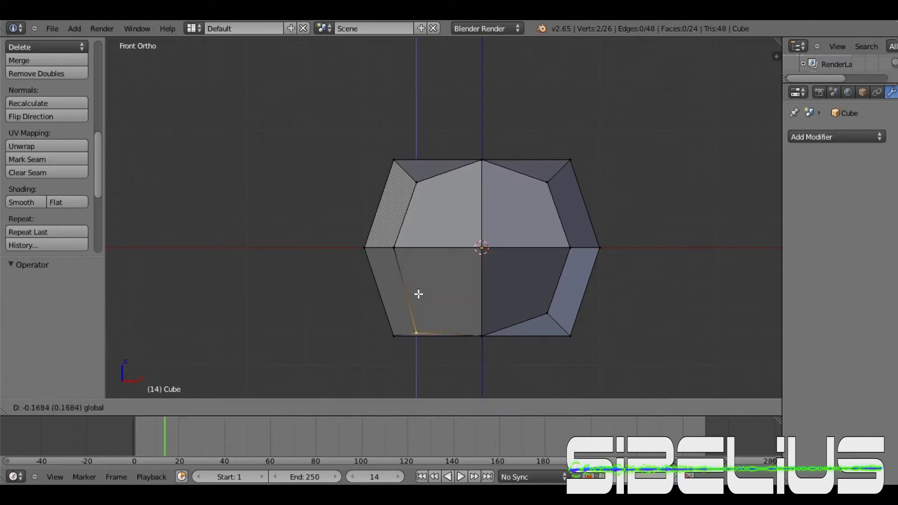
left_click(416, 296)
right_click(548, 313)
right_click(549, 313, "shift")
key("g")
key("z")
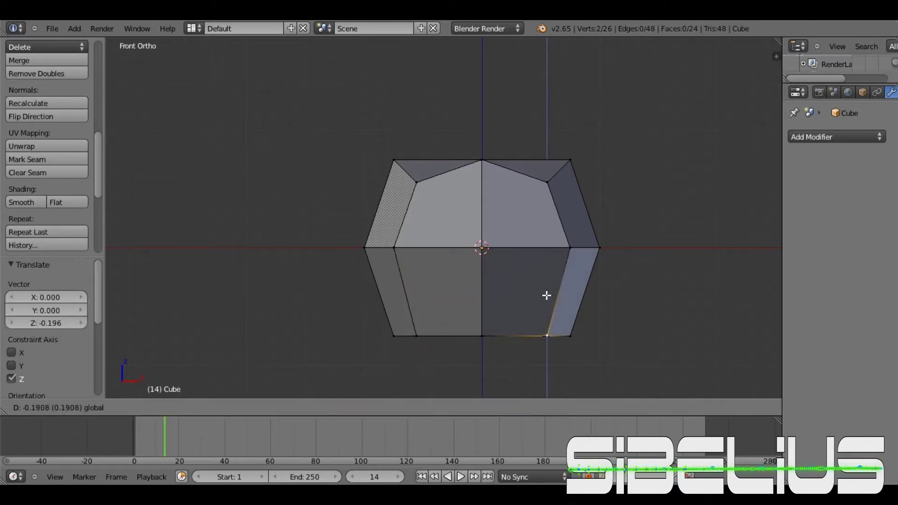
left_click(546, 296)
- Level the top vertices along Z, then orbit to inspect the reshaped body
key("g")
key("z")
left_click(491, 115)
key("a")
middle_click_drag(492, 117, 572, 257)
- Add and apply a second Subdivision Surface modifier to the body
key("a")
key("ctrl+1")
key("Tab")
left_click(812, 178)
scroll(584, 248, "up", 5)
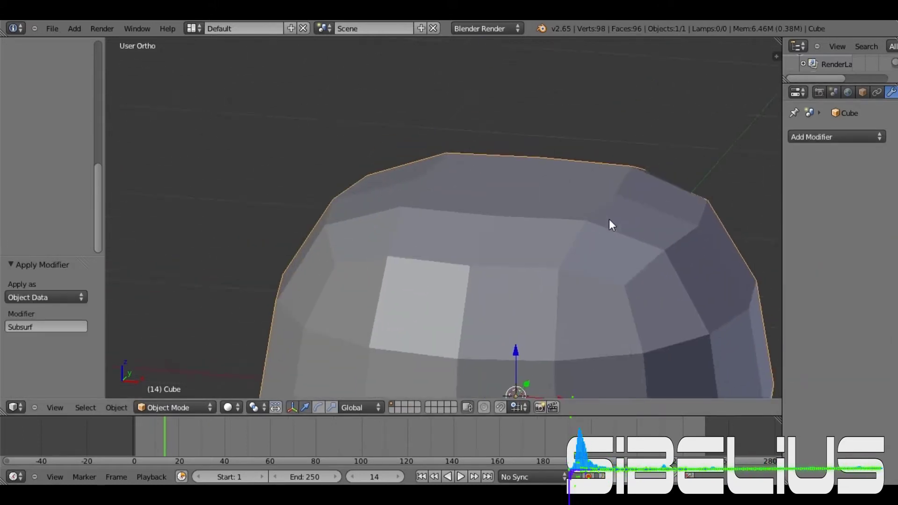
scroll(599, 203, "down", 5)
key("Tab")
scroll(489, 445, "down", 2)
scroll(498, 251, "up", 3)
- Select the faces on top of the body in face select mode
key("a")
right_click(482, 240)
middle_click_drag(558, 209, 597, 360)
right_click(652, 323, "shift")
scroll(651, 324, "up", 1)
right_click(728, 356, "shift")
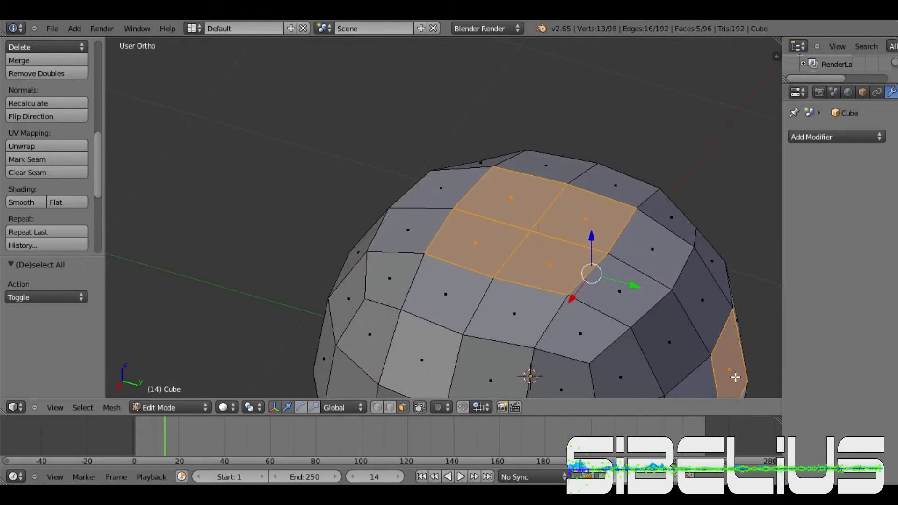
- Extrude the top faces and push them about 0.711 down along Z
key("e")
left_click(546, 320)
key("z")
scroll(592, 263, "down", 3)
key("KP_1")
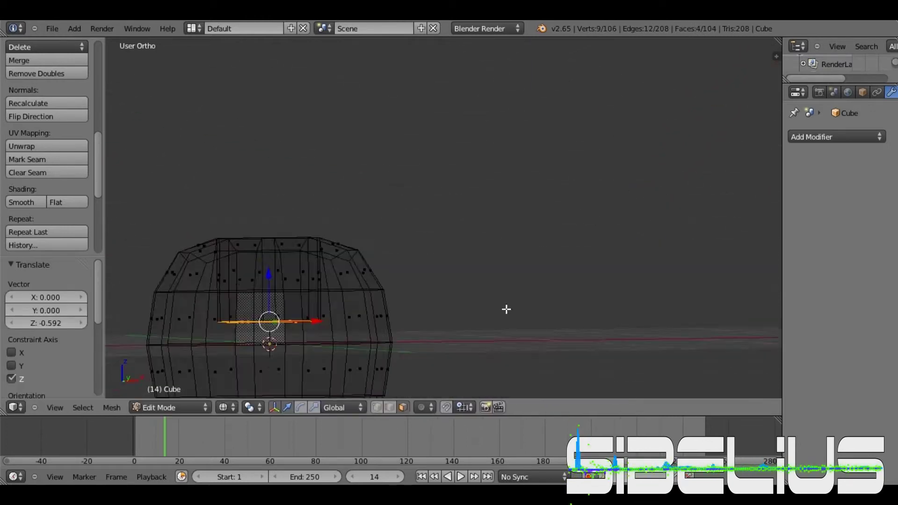
scroll(508, 309, "up", 3)
left_click(509, 260)
mouse_move(509, 261)
middle_mouse_down()
mouse_move(618, 175)
mouse_move(581, 215)
middle_mouse_up()
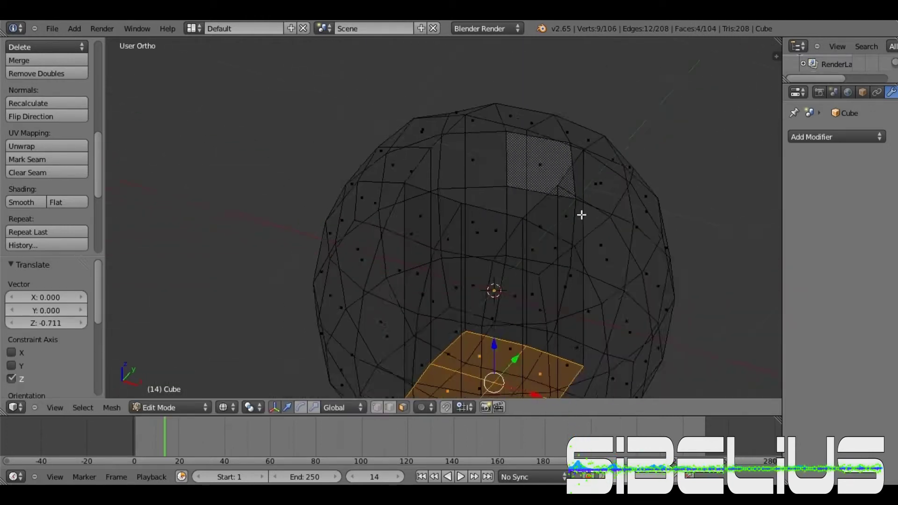
key("z")
scroll(378, 394, "up", 3)
scroll(479, 44, "down", 4)
- Scale up the sunken top faces to widen the opening
key("s")
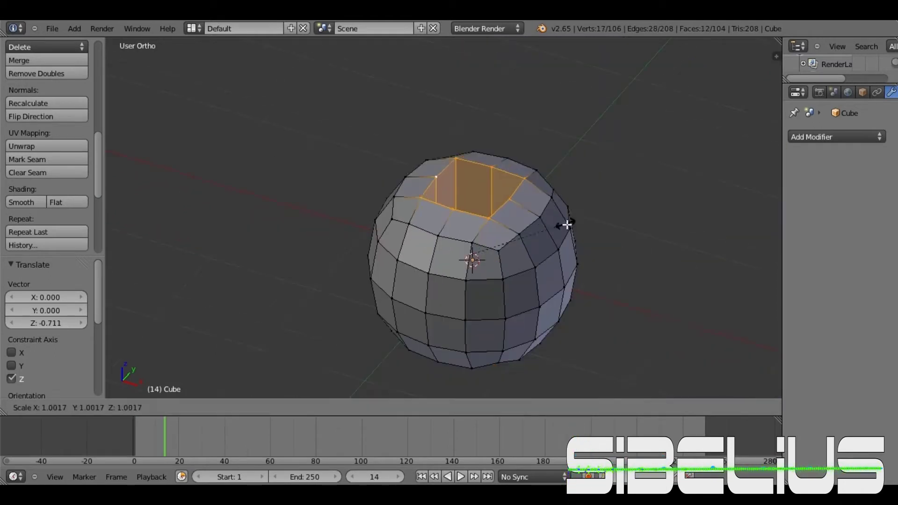
left_click(491, 213)
right_click(468, 202)
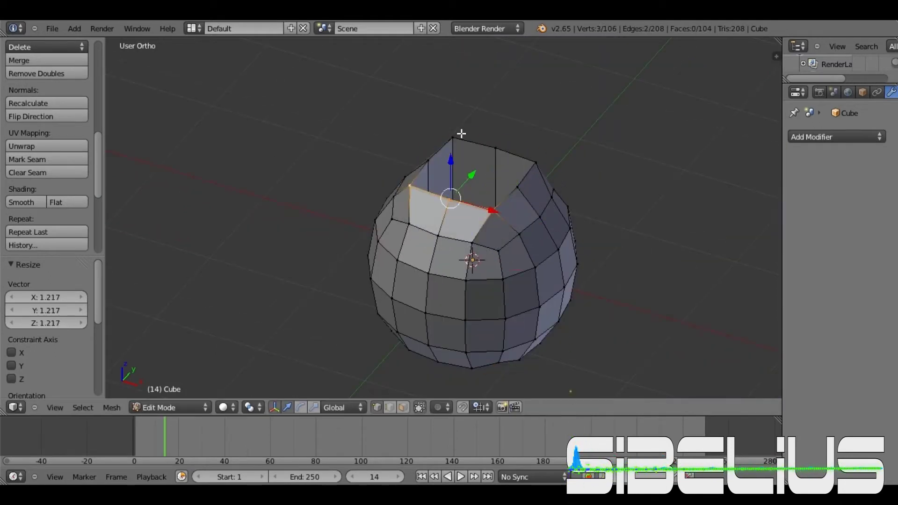
- Extrude the top ring and scale the new ring
middle_click_drag(428, 136, 477, 117)
key("e")
left_click(496, 136)
key("s")
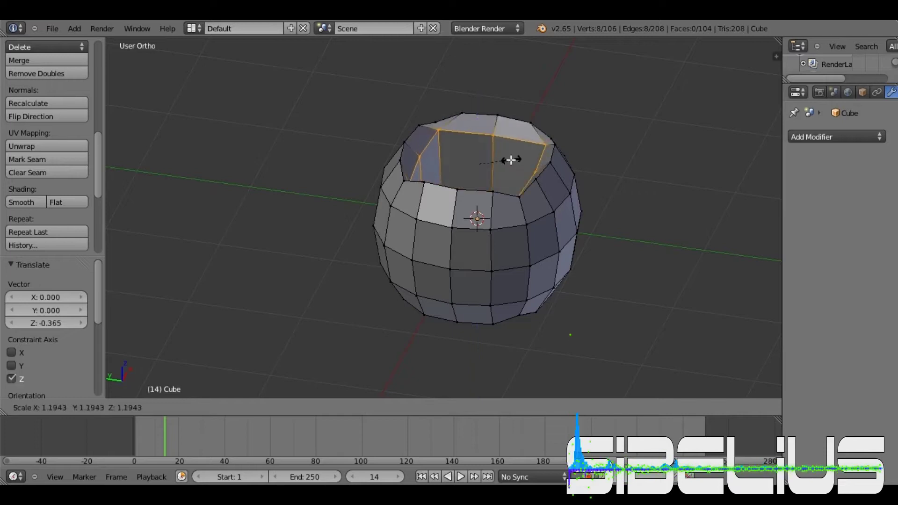
left_click(538, 169)
- Orbit around the cup, toggling wireframe to inspect it from below
key("a")
middle_click_drag(590, 187, 547, 262)
right_click(518, 257)
mouse_move(547, 345)
middle_mouse_down()
mouse_move(501, 328)
mouse_move(450, 337)
middle_mouse_up()
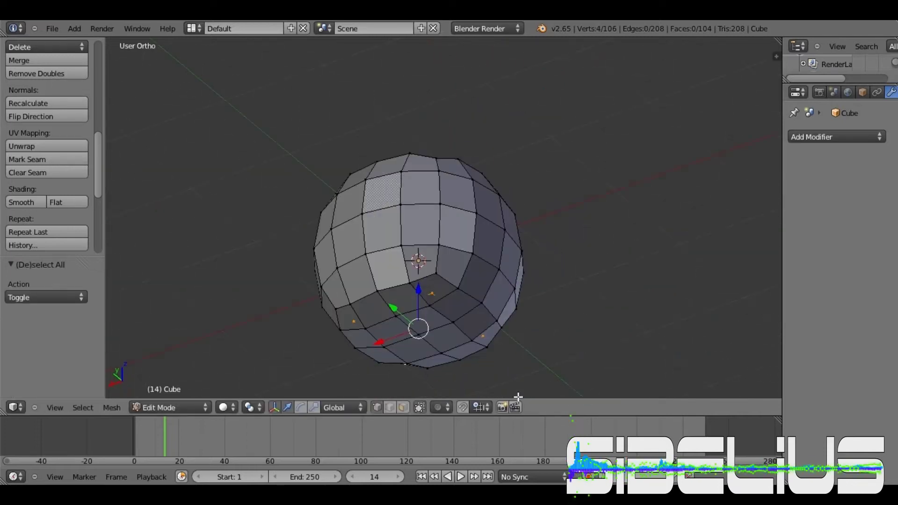
left_click_drag(422, 269, 475, 239)
key("z")
scroll(454, 250, "up", 3)
key("z")
- Pick a top-rim vertex while orbiting toward the top of the cup
right_click(465, 227)
middle_click_drag(465, 226, 497, 171)
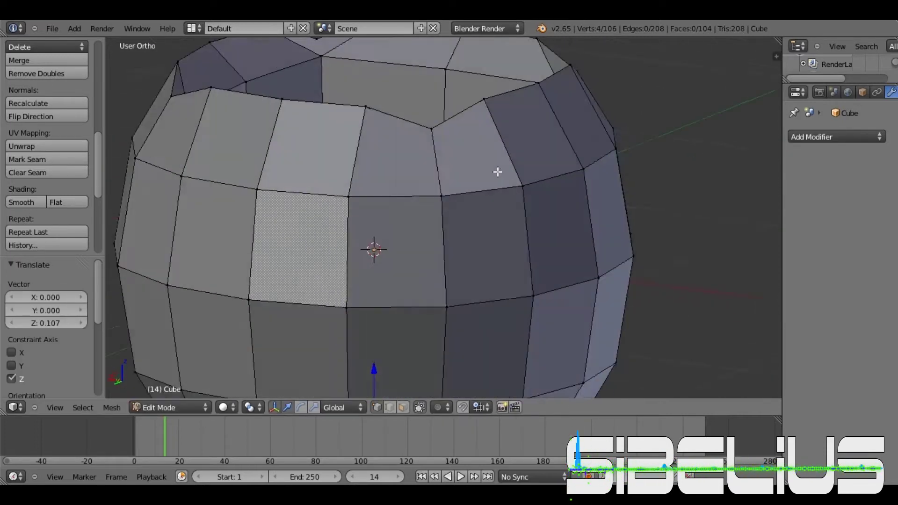
scroll(463, 116, "down", 2)
middle_click_drag(463, 116, 465, 94)
key("a")
scroll(507, 142, "up", 2)
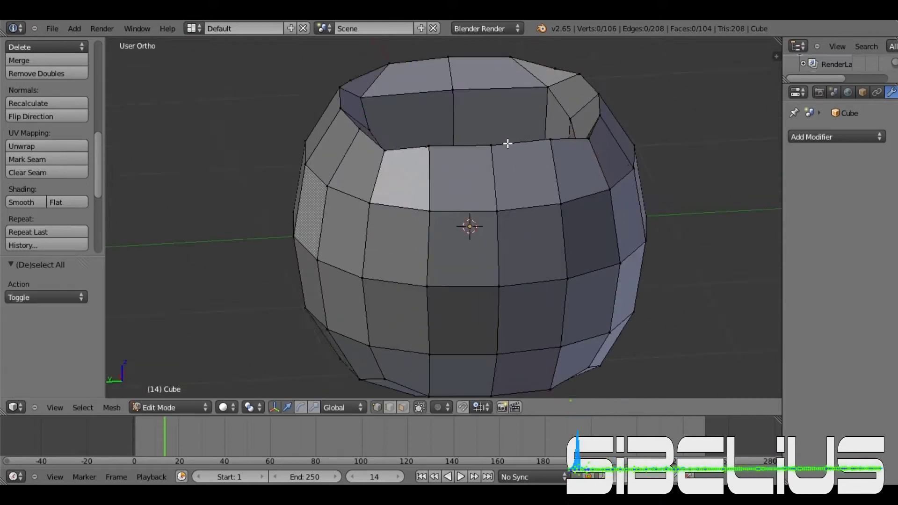
scroll(461, 204, "up", 3)
scroll(462, 204, "down", 5)
right_click(431, 125)
middle_click_drag(431, 125, 395, 145)
- In Front view, circle-select the vertices along the top rim
key("KP_1")
key("c")
left_click_drag(613, 141, 453, 146)
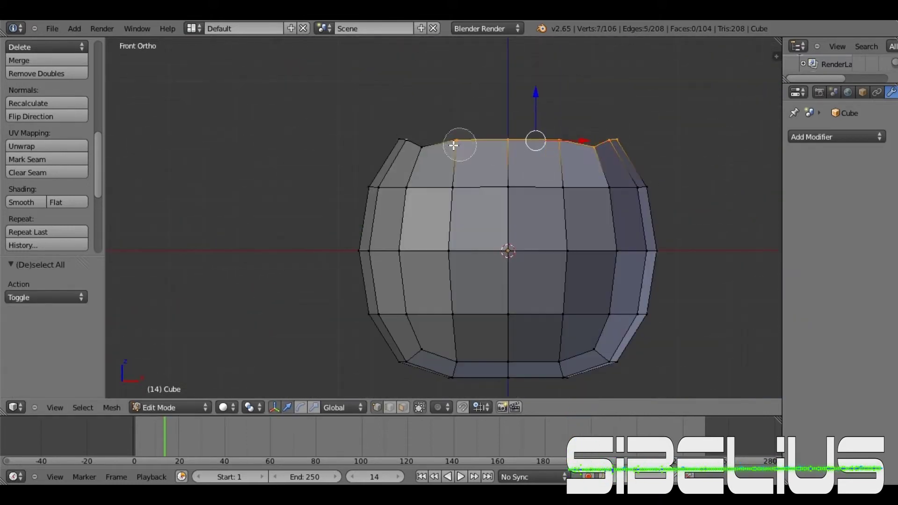
left_click(616, 127)
middle_click_drag(615, 126, 585, 178)
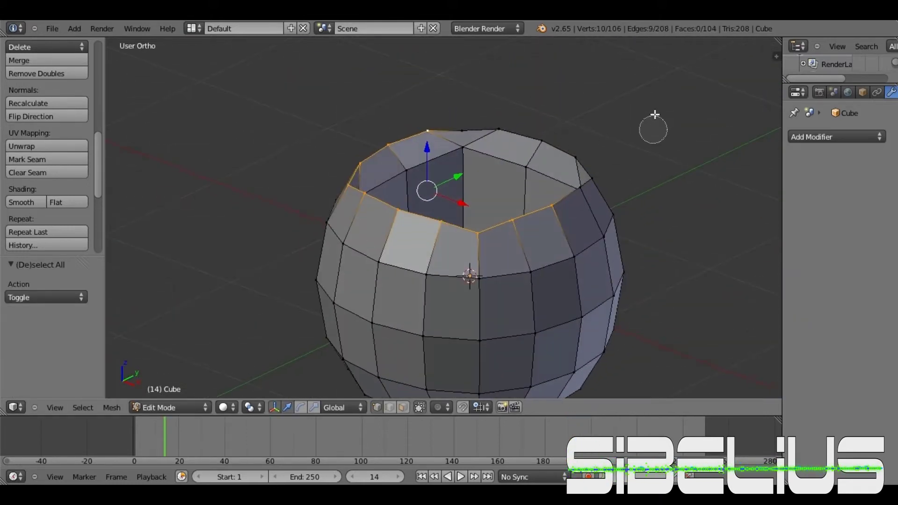
middle_click_drag(547, 212, 361, 173)
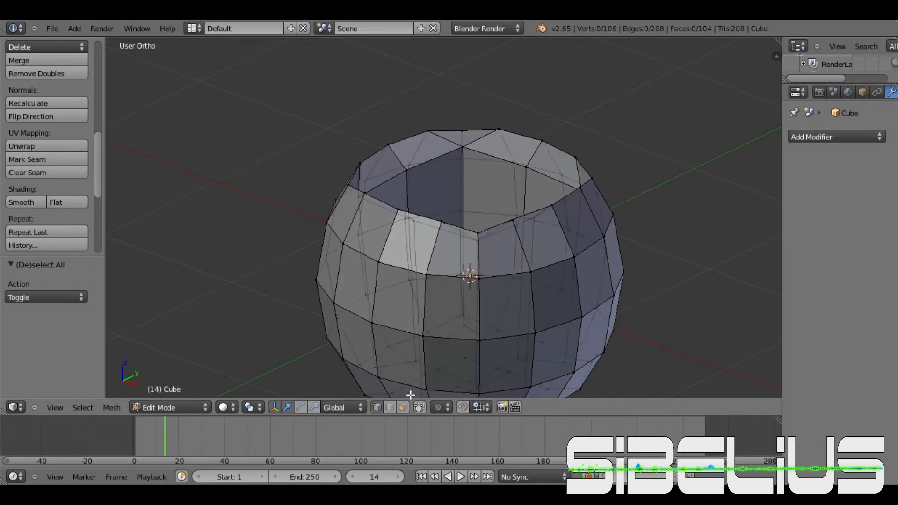
key("KP_1")
mouse_move(525, 129)
middle_mouse_down()
mouse_move(600, 195)
mouse_move(566, 209)
middle_mouse_up()
- Cancel the rim scaling and select individual rim vertices from above
key("s")
right_click(494, 210)
key("a")
middle_click_drag(495, 210, 493, 205)
right_click(341, 214)
middle_click_drag(401, 263, 506, 160)
middle_click_drag(327, 107, 242, 208)
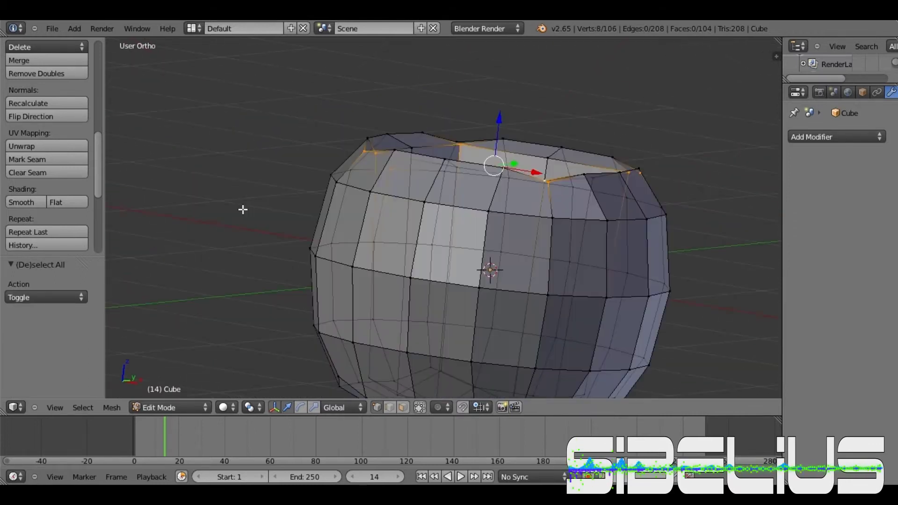
- In Front view, move the selected rim vertices along Z to level them
key("KP_1")
key("g")
key("z")
left_click(520, 107)
right_click(517, 156, "shift")
key("g")
key("z")
right_click(515, 150)
key("g")
key("z")
left_click(517, 102)
- Add two more rim vertices and nudge them along Z to even out the lip
right_click(418, 140, "shift")
right_click(624, 139, "shift")
key("g")
key("z")
left_click(520, 96)
key("a")
mouse_move(434, 143)
middle_mouse_down()
mouse_move(642, 181)
mouse_move(357, 145)
mouse_move(493, 203)
middle_mouse_up()
- Box-select the four centre faces on the cup's back and extrude them outward as the handle base
scroll(492, 202, "up", 3)
scroll(462, 215, "up", 3)
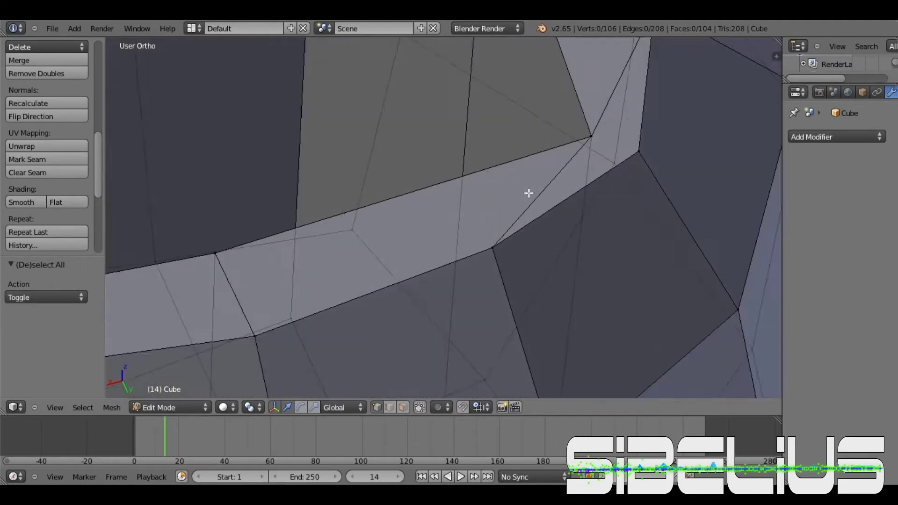
scroll(532, 191, "down", 8)
middle_click_drag(505, 234, 426, 406)
scroll(466, 310, "up", 4)
key("ctrl+KP_1")
key("b")
left_click_drag(369, 197, 473, 297)
middle_click_drag(473, 296, 327, 285)
key("e")
left_click(257, 297)
- Cut centred edge loops through the handle base and the cup
key("ctrl+r")
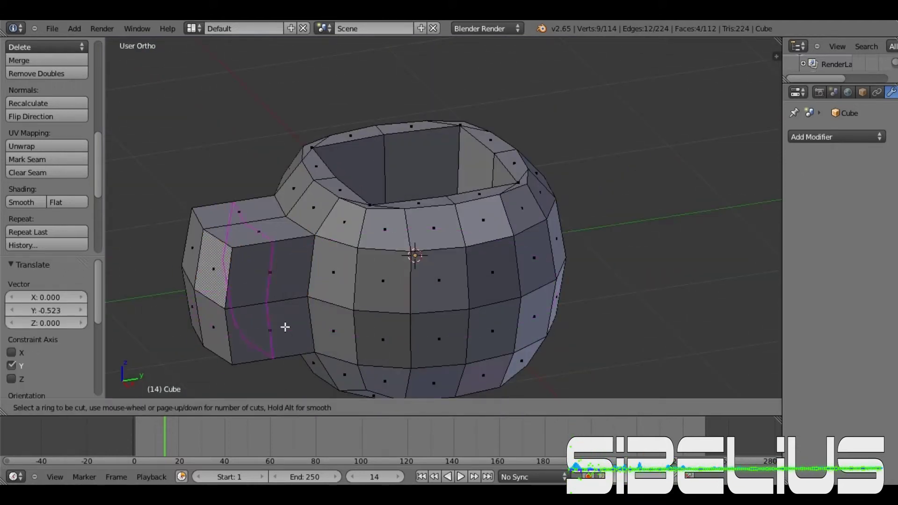
left_click(275, 359)
right_click(279, 352)
left_click(291, 295)
right_click(293, 279)
key("ctrl+r")
right_click(297, 341)
- Delete the four selected faces on the handle base to open the hole
key("a")
middle_click_drag(297, 341, 311, 287)
scroll(285, 293, "up", 5)
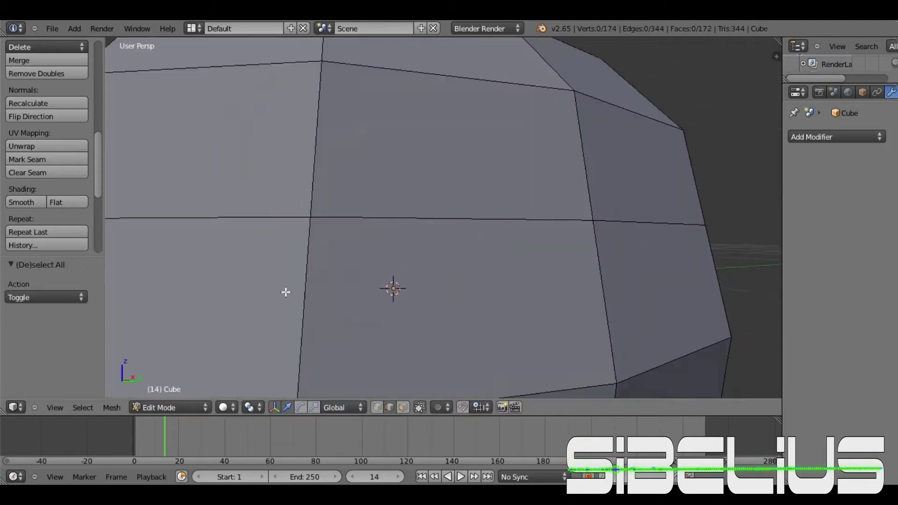
scroll(458, 280, "down", 4)
scroll(563, 248, "up", 5)
scroll(563, 248, "down", 5)
mouse_move(645, 240)
middle_mouse_down()
mouse_move(557, 227)
mouse_move(457, 262)
middle_mouse_up()
key("x")
left_click(632, 274)
- Fill the loop at the hole's bottom and a gap at its edge with new faces
scroll(631, 273, "up", 5)
scroll(632, 274, "down", 5)
left_click(484, 297, "alt")
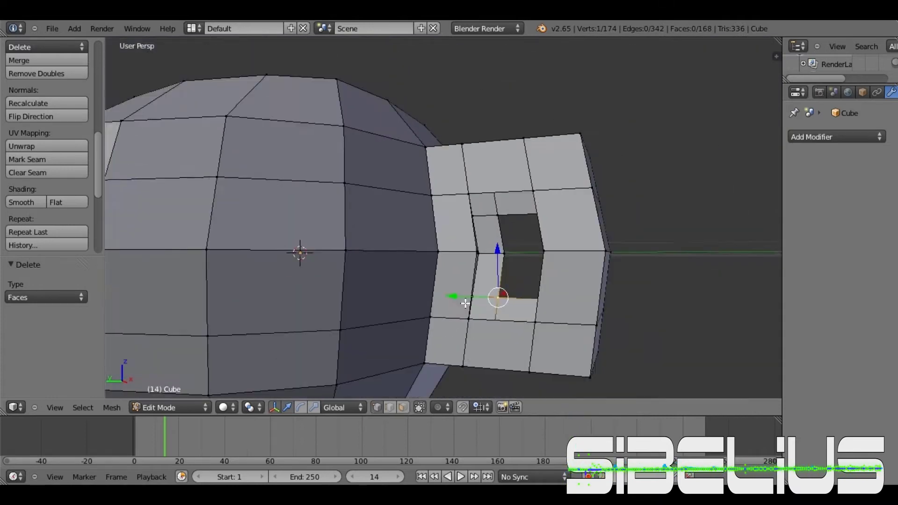
middle_click_drag(484, 298, 515, 295)
scroll(483, 297, "up", 2)
key("f")
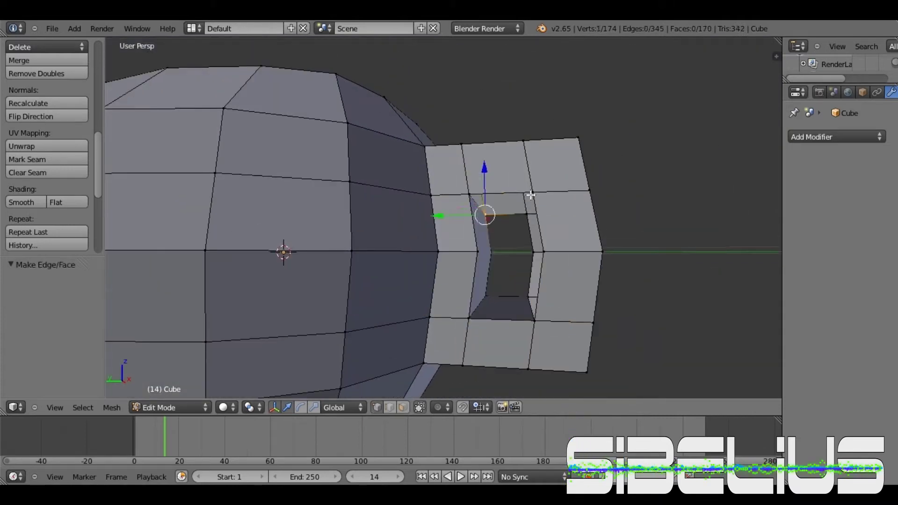
right_click(542, 254, "alt")
key("f")
key("a")
- Raise three handle vertices along the Z axis, then adjust their position
scroll(528, 317, "down", 4)
right_click(576, 177, "shift")
key("g")
key("z")
left_click(568, 132)
middle_click_drag(569, 131, 535, 311)
key("g")
left_click(524, 293)
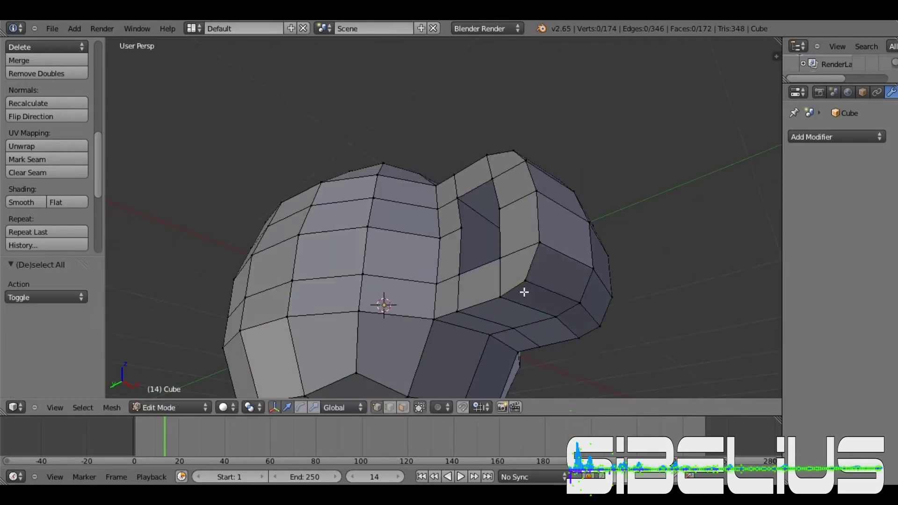
- Reposition a vertex inside the handle opening and select a second vertex
key("a")
scroll(508, 241, "up", 4)
scroll(508, 241, "down", 3)
right_click(491, 267)
key("g")
left_click(517, 226)
mouse_move(517, 227)
middle_mouse_down()
mouse_move(585, 228)
mouse_move(431, 266)
middle_mouse_up()
right_click(604, 200, "shift")
- Move the two selected vertices vertically and check the mug in orthographic front and side views
key("g")
key("z")
left_click(478, 216)
key("KP_1")
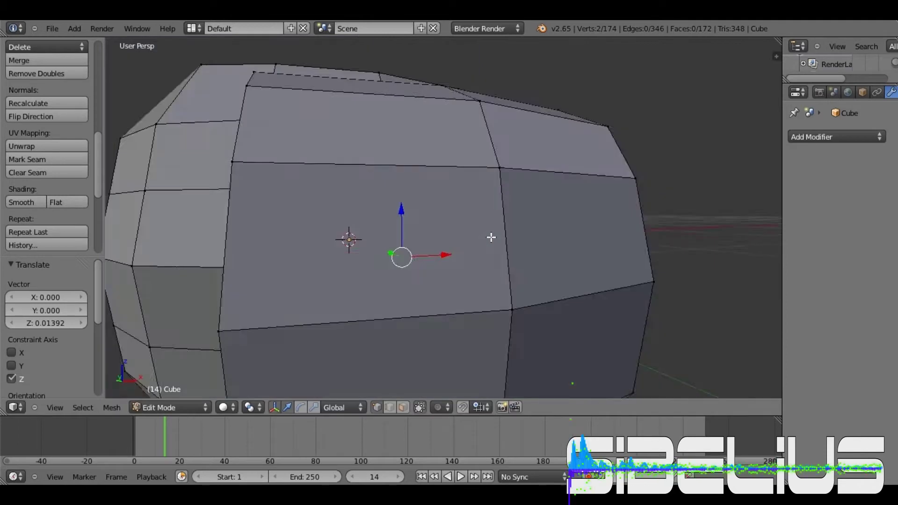
scroll(491, 238, "up", 2)
key("KP_5")
key("ctrl+KP_3")
key("KP_4")
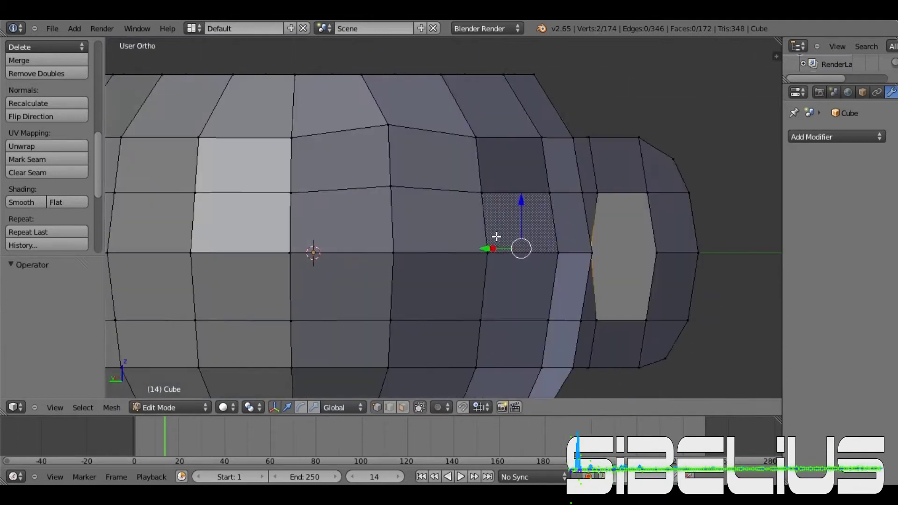
key("KP_4")
key("a")
scroll(602, 291, "down", 3)
mouse_move(602, 291)
middle_mouse_down()
mouse_move(297, 216)
mouse_move(346, 267)
mouse_move(416, 265)
middle_mouse_up()
- Add a Subdivision Surface modifier, raise its viewport level, and apply it
key("a")
left_click(837, 137)
left_click(552, 346)
key("Tab")
left_click(827, 228)
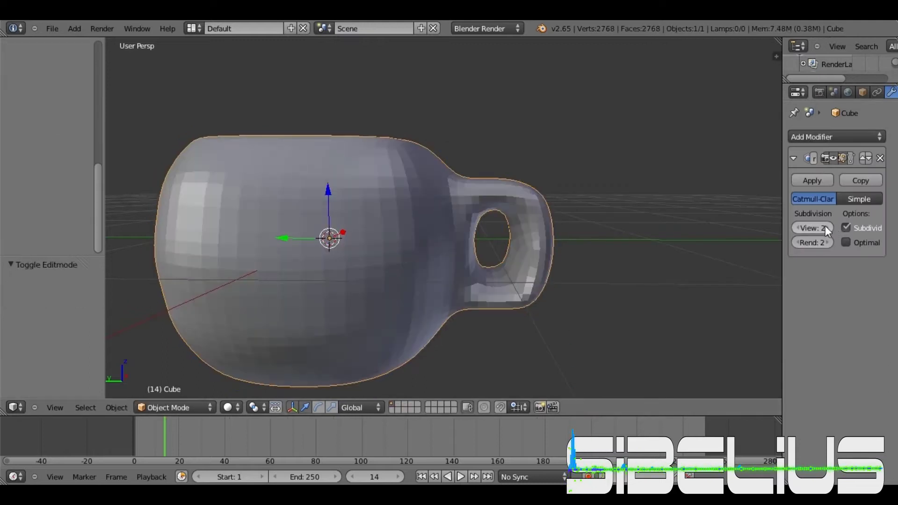
mouse_move(488, 286)
middle_mouse_down()
mouse_move(498, 269)
mouse_move(436, 277)
mouse_move(694, 171)
mouse_move(555, 273)
middle_mouse_up()
left_click(812, 181)
scroll(556, 273, "up", 3)
- Add a cube and scale it up in wireframe until it encloses the mug
middle_click_drag(471, 301, 517, 248)
scroll(517, 248, "down", 3)
key("space")
type("add cube")
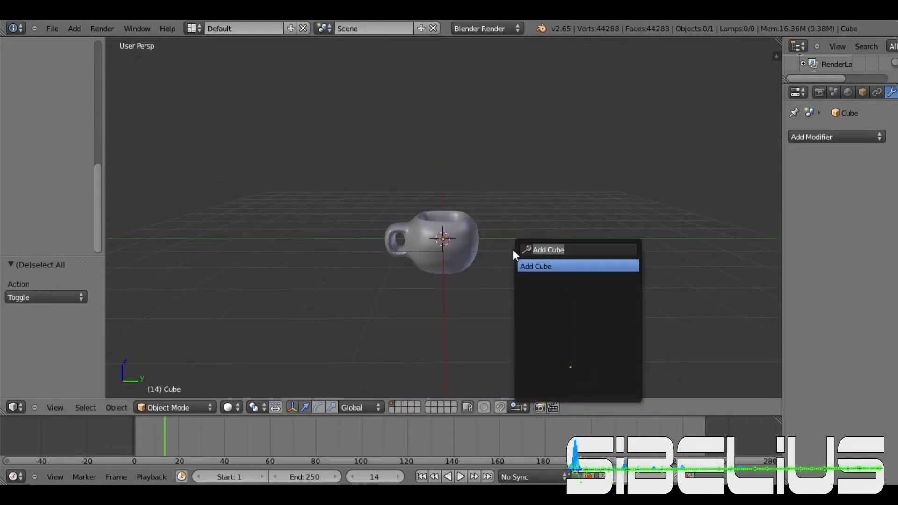
key("Return")
key("z")
key("s")
left_click(554, 241)
key("KP_1")
key("s")
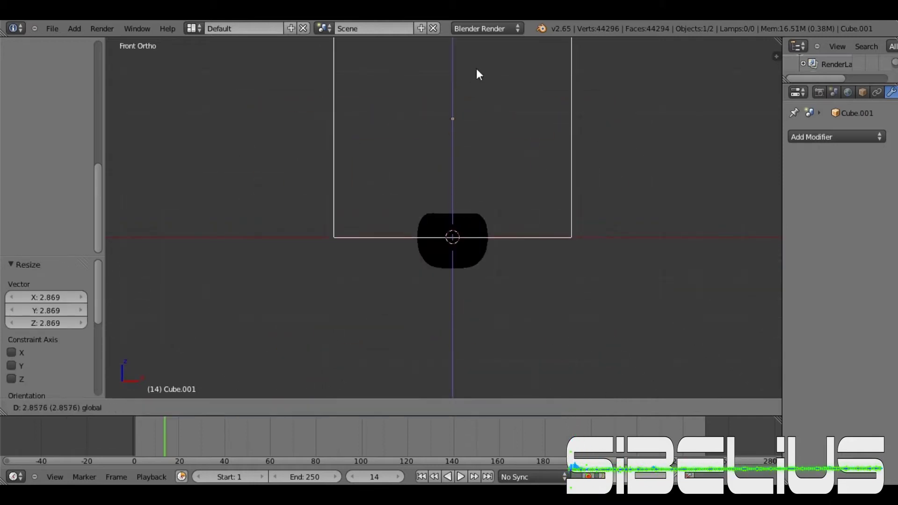
left_click(460, 221)
key("a")
- Add a UV sphere and move it up above the mug
mouse_move(449, 158)
middle_mouse_down()
mouse_move(513, 220)
mouse_move(569, 181)
mouse_move(474, 178)
middle_mouse_up()
key("space")
type("uv sp")
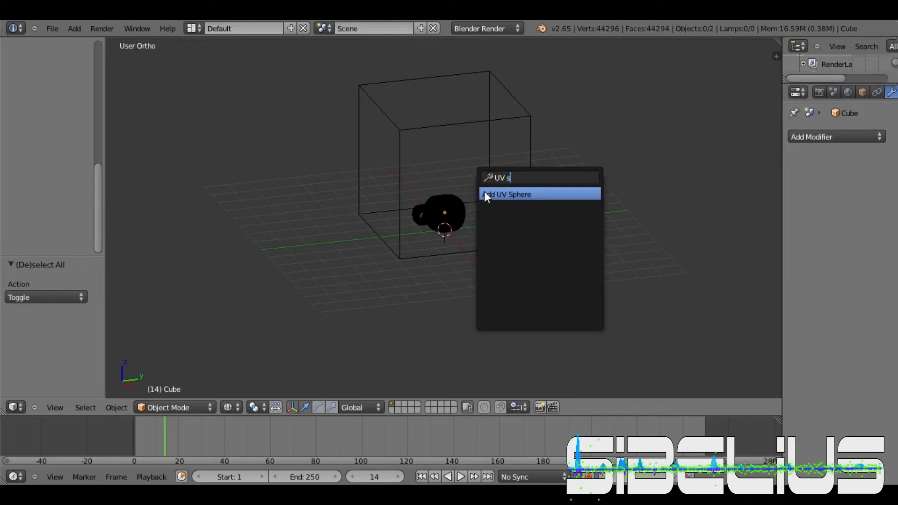
key("Return")
left_click_drag(447, 193, 448, 104)
key("KP_1")
scroll(538, 187, "up", 3)
scroll(498, 175, "down", 2)
- Adjust the sphere's height and shrink it
key("g")
left_click(401, 137)
key("s")
left_click(342, 99)
- Move the sphere along X and Y toward the cube's upper back corner
key("g")
key("x")
left_click(354, 77)
key("KP_7")
key("g")
key("y")
left_click(316, 31)
middle_click_drag(421, 187, 535, 198)
scroll(446, 196, "down", 2)
scroll(446, 197, "up", 3)
scroll(842, 93, "down", 2)
- Make the sphere a fluid Inflow and enable fluid physics on the mug
left_click(890, 92)
left_click(862, 168)
left_click(854, 236)
left_click(843, 163)
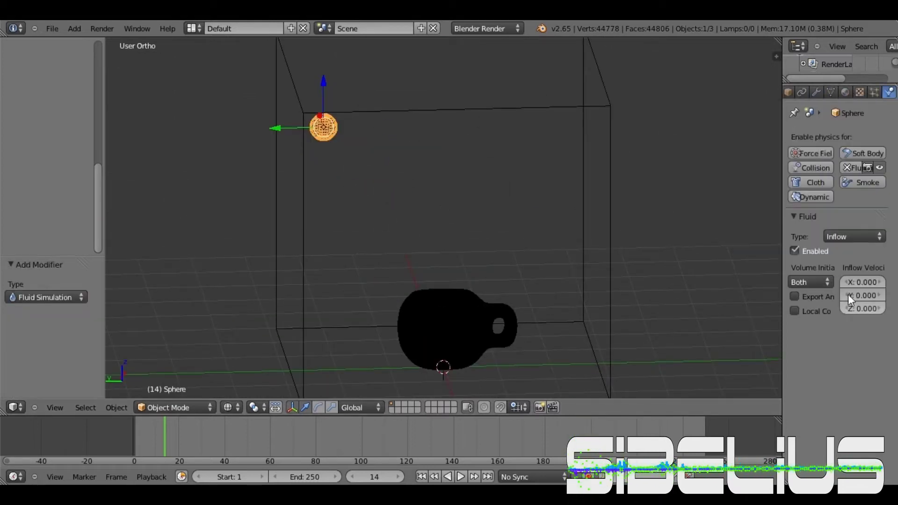
right_click(449, 328)
left_click(846, 238)
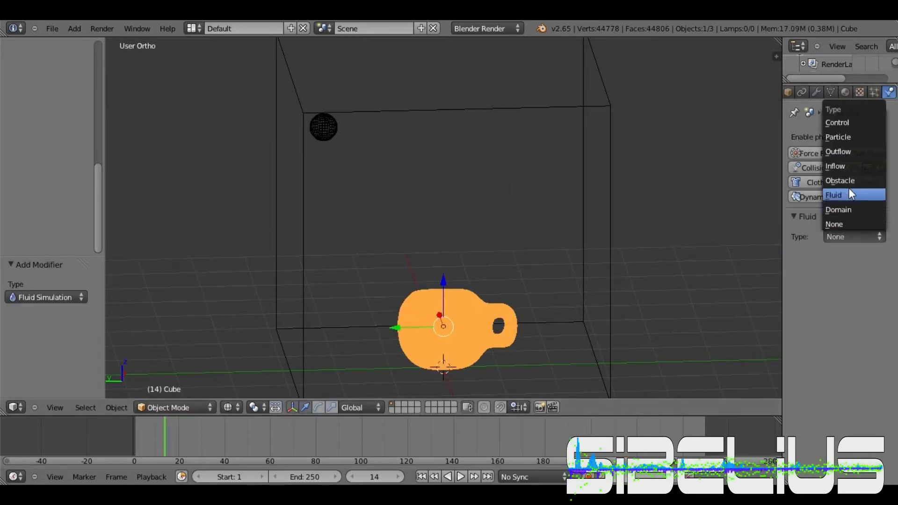
- Set the mug's fluid type, then make the large cube a fluid Domain
left_click(850, 191)
left_click(812, 267)
right_click(767, 221)
left_click(851, 167)
left_click(854, 236)
left_click(855, 248)
- Save the Domain's bake cache as cache_fluid_1 in a new Desktop Water folder
left_click(880, 383)
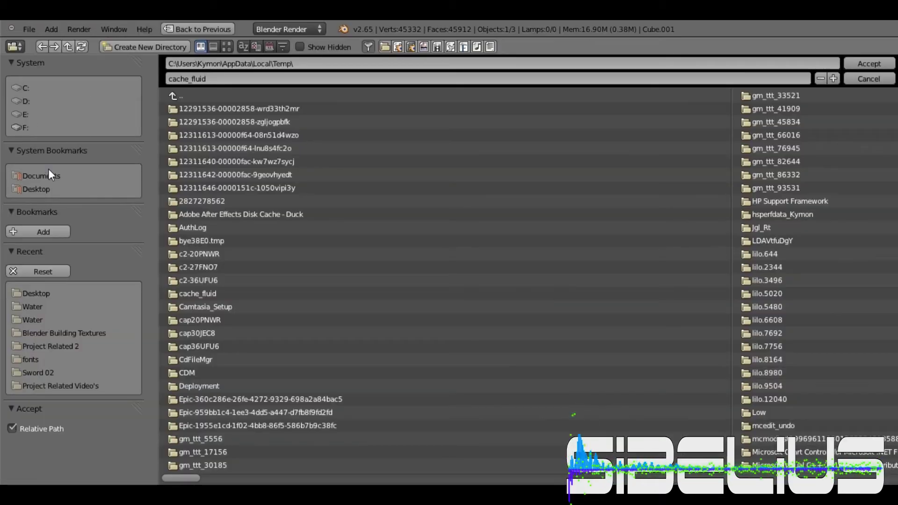
left_click(41, 187)
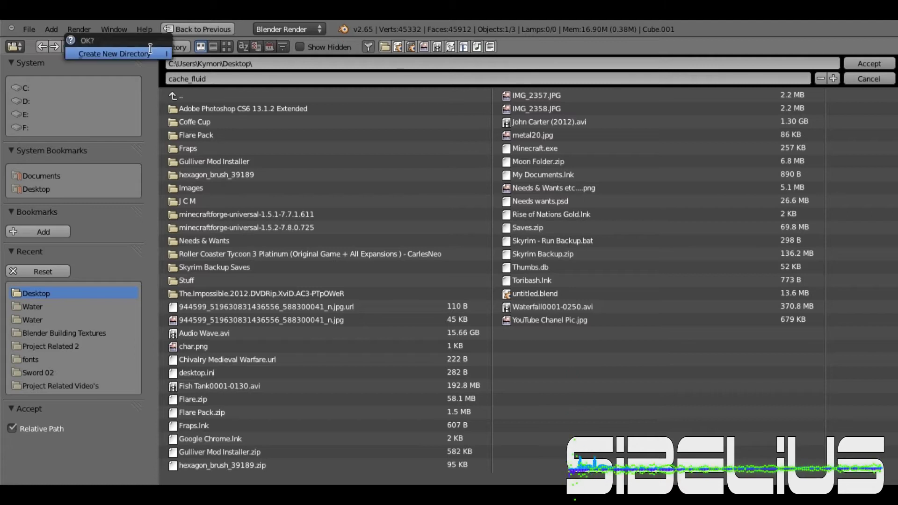
left_click(150, 48)
left_click(198, 281)
left_click(176, 96)
left_click(588, 78)
type("_1")
key("Return")
mouse_move(540, 203)
middle_mouse_down()
mouse_move(468, 215)
mouse_move(646, 261)
mouse_move(538, 225)
middle_mouse_up()
right_click(467, 211)
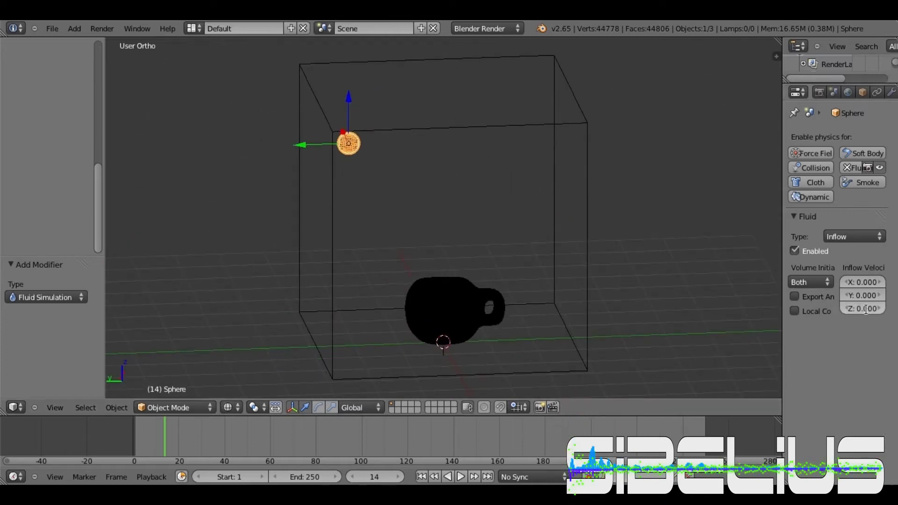
- Shift the inflow sphere along X, viewed from near the front
middle_click_drag(747, 324, 380, 358)
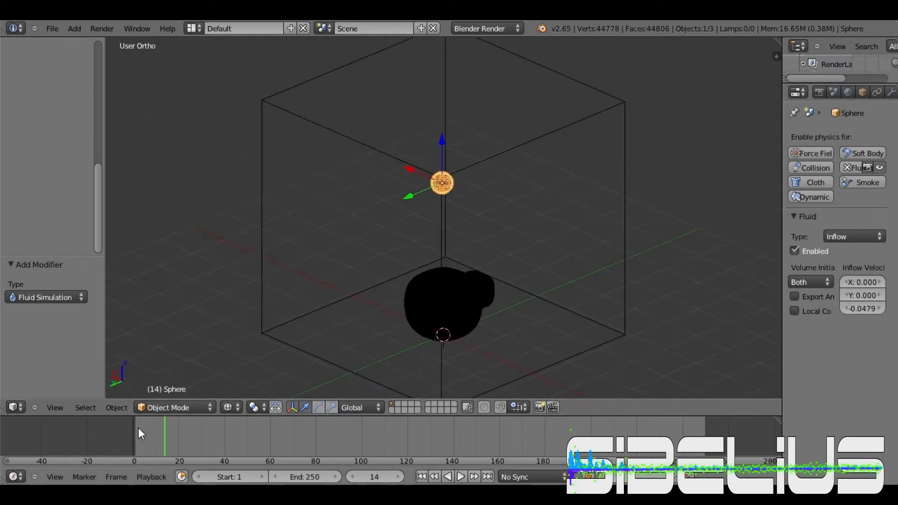
key("g")
key("x")
left_click(299, 192)
middle_click_drag(300, 192, 155, 421)
- Starting at frame 20, move the inflow sphere along Y at a later frame
left_click(178, 435)
left_click(226, 440)
key("g")
key("y")
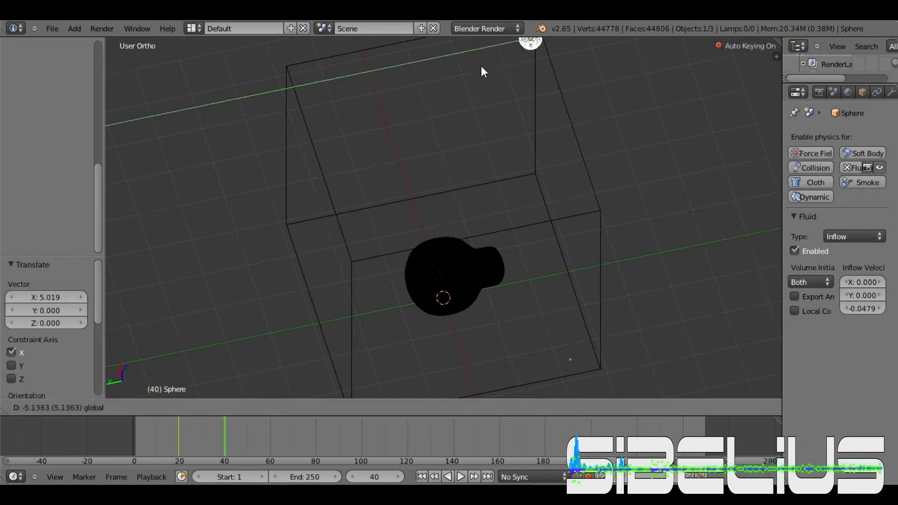
left_click(481, 65)
middle_click_drag(481, 65, 451, 122)
- Key further sphere moves along X and then Y through frame 80
left_click(269, 434)
key("g")
key("x")
left_click(417, 296)
mouse_move(417, 297)
middle_mouse_down()
mouse_move(477, 256)
mouse_move(277, 468)
middle_mouse_up()
key("g")
key("y")
left_click(219, 108)
- Move the sphere along Y at frame 100 and lower it at frame 110
left_click(361, 437)
key("g")
key("y")
left_click(473, 101)
left_click(386, 439)
key("g")
key("z")
left_click(444, 187)
- Lower the sphere at frame 120, preview the motion, then select the domain cube
left_click(408, 437)
key("alt+a")
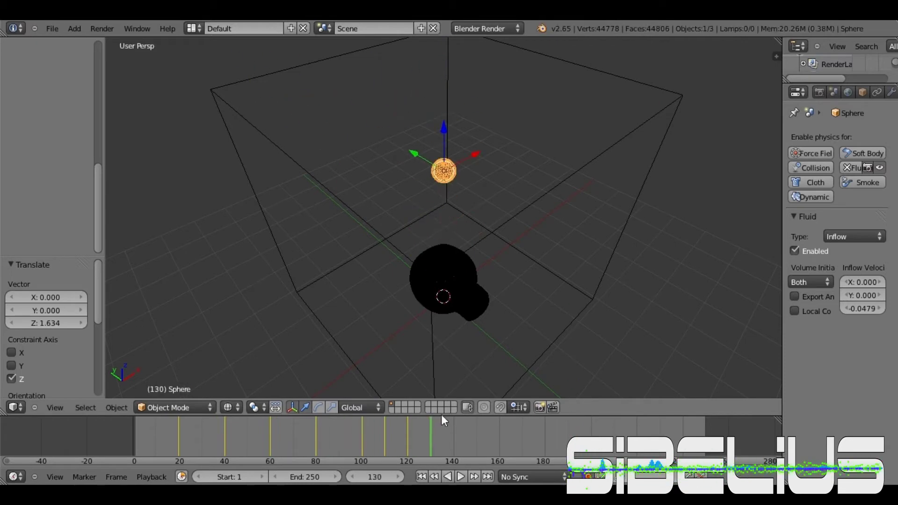
key("g")
key("z")
left_click(431, 383)
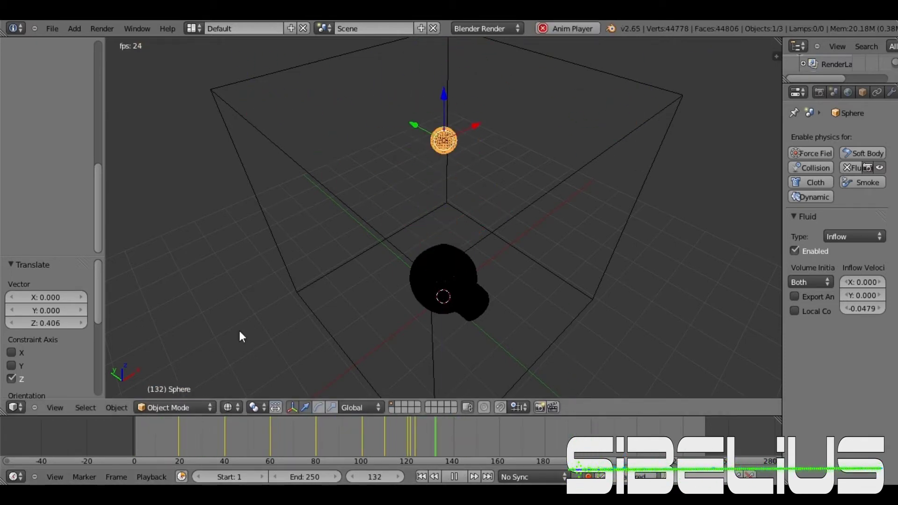
left_click(113, 432)
right_click(593, 299)
- Bake the fluid simulation and play it back in solid shading
left_click(816, 253)
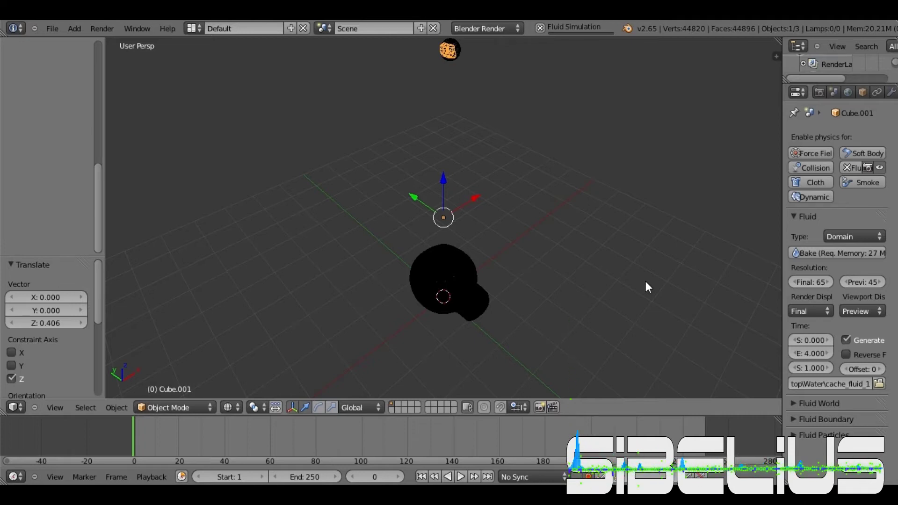
key("a")
middle_click_drag(545, 214, 503, 167)
key("alt+a")
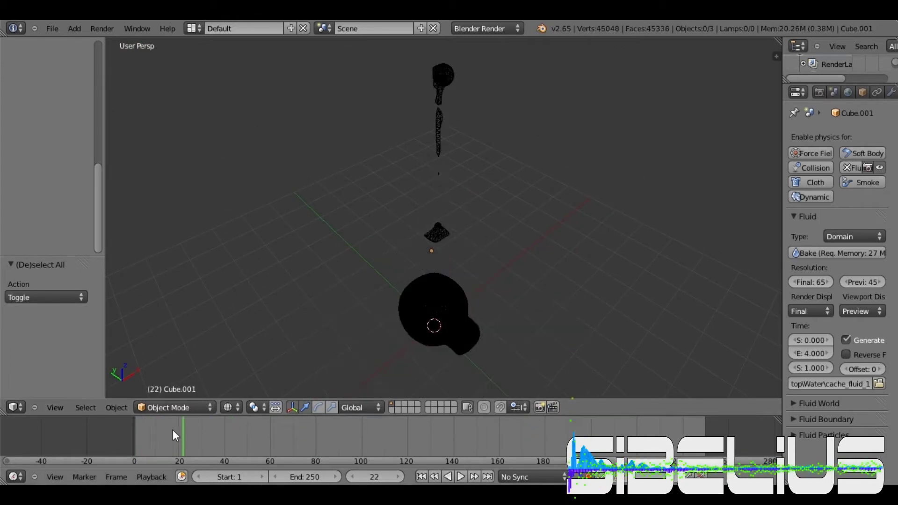
key("z")
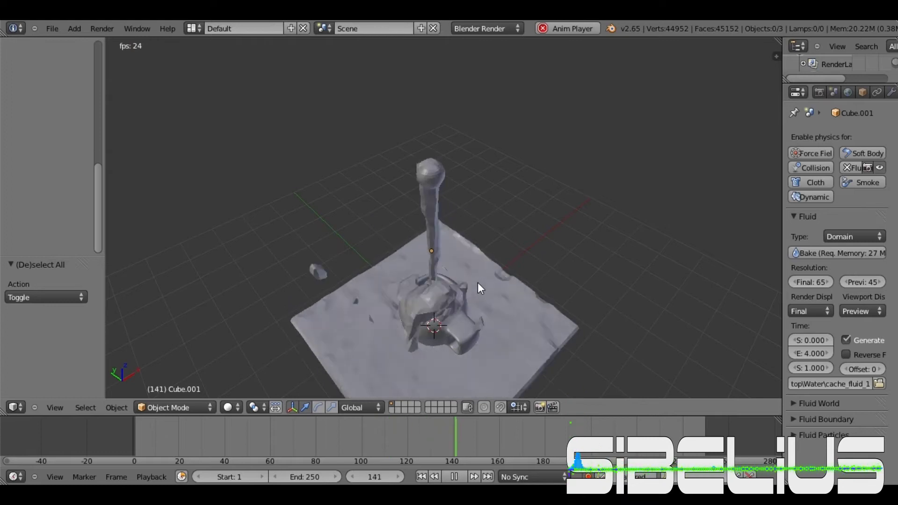
key("alt+a")
- Delete the inflow sphere and return to frame 73
right_click(430, 176)
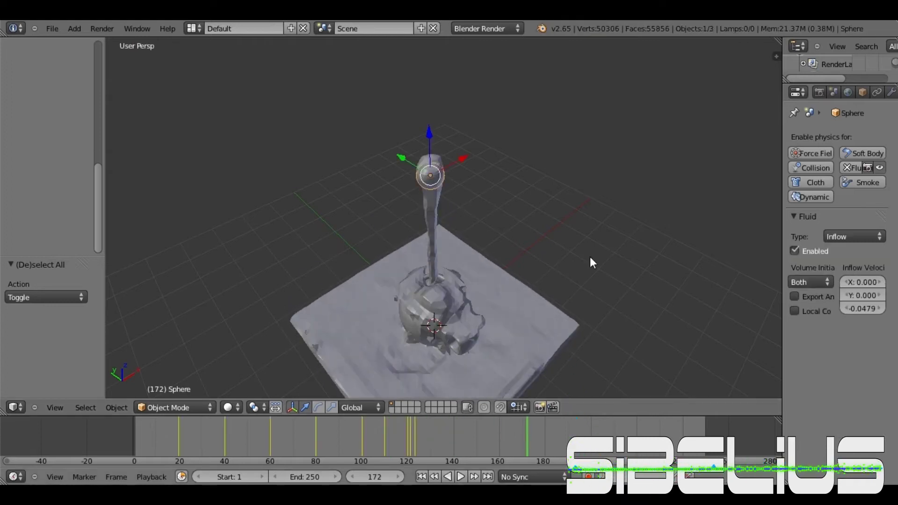
key("Delete")
middle_click_drag(482, 234, 482, 196)
mouse_move(515, 441)
left_mouse_down()
mouse_move(272, 446)
mouse_move(300, 445)
left_mouse_up()
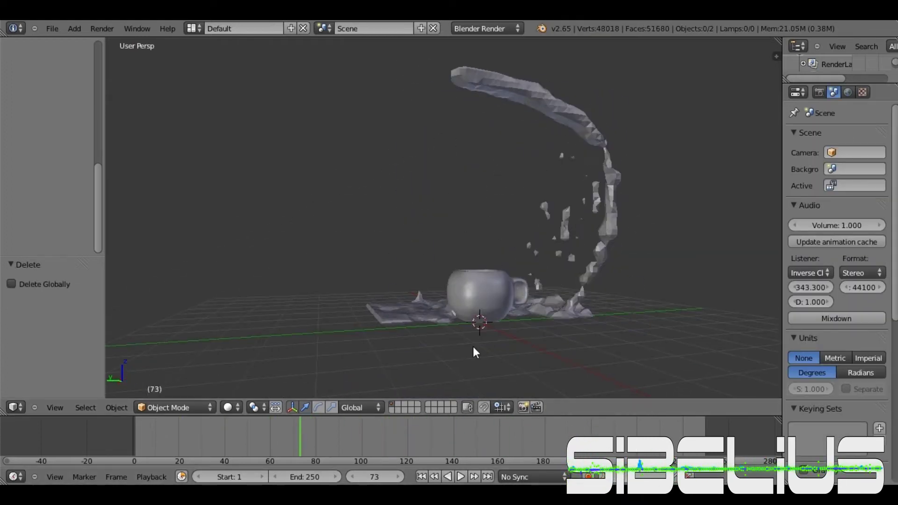
- Give the fluid a new material with raytraced transparency and raised Fresnel
right_click(551, 283)
left_click(845, 92)
left_click(834, 142)
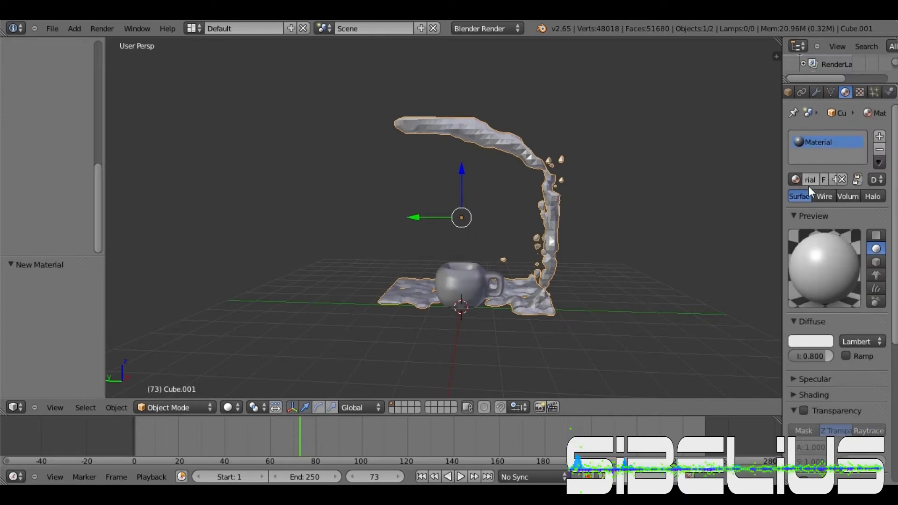
scroll(819, 253, "down", 5)
left_click(869, 316)
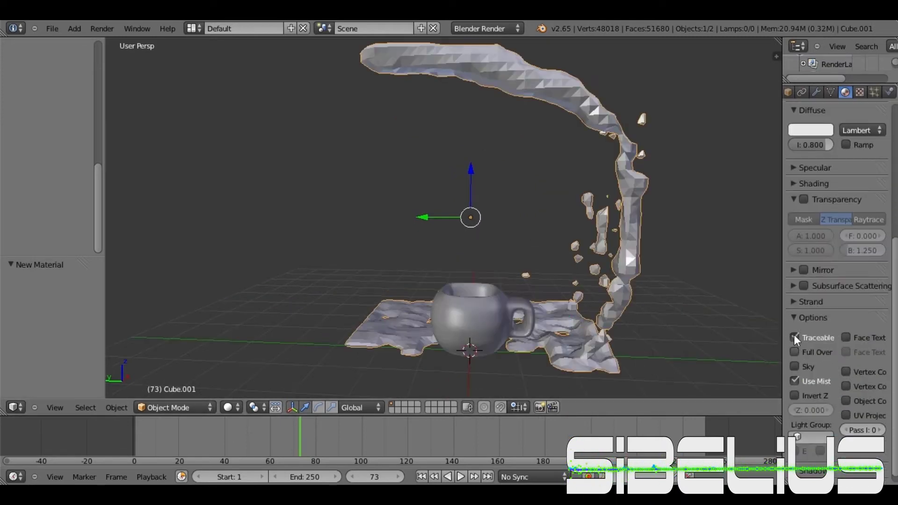
left_click(804, 296)
mouse_move(880, 335)
left_mouse_down()
mouse_move(894, 333)
mouse_move(888, 347)
mouse_move(881, 332)
left_mouse_up()
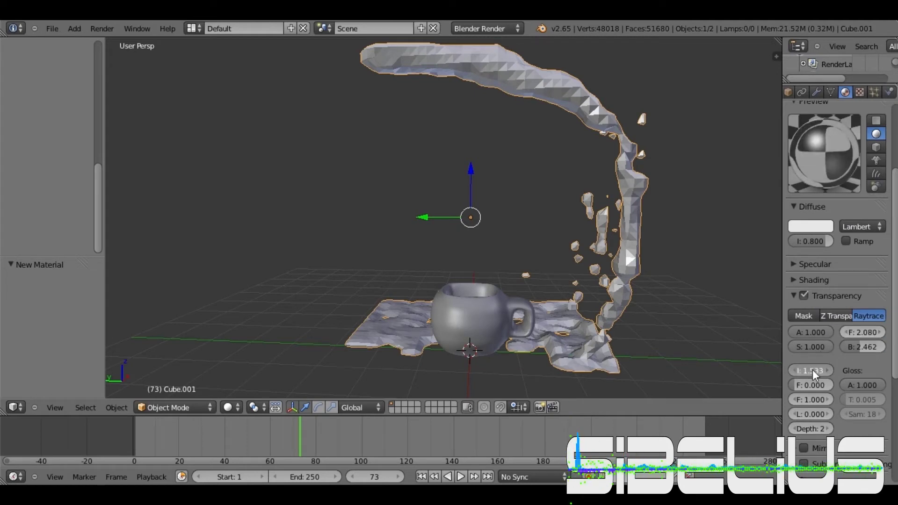
left_click_drag(789, 373, 800, 371)
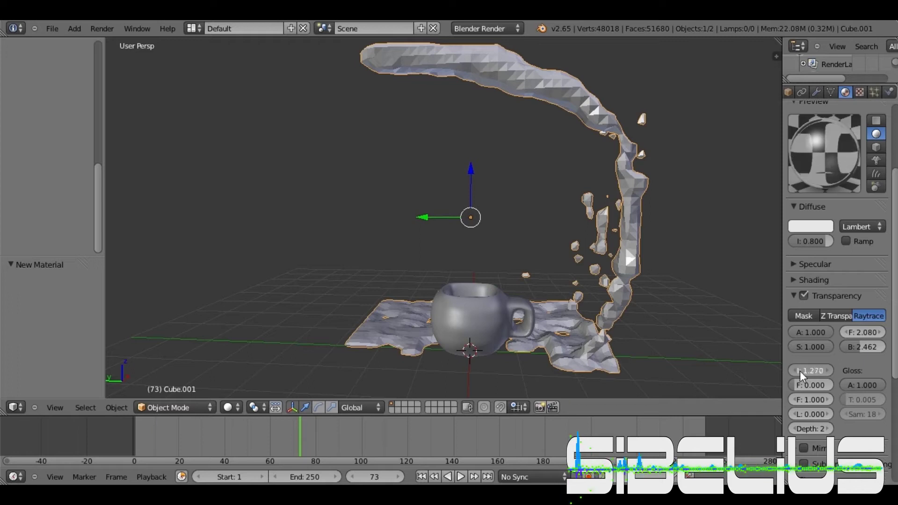
- Set the fluid material's IOR to 1.262 and its diffuse colour to light blue
scroll(740, 358, "up", 2)
left_click(811, 226)
left_click(778, 89)
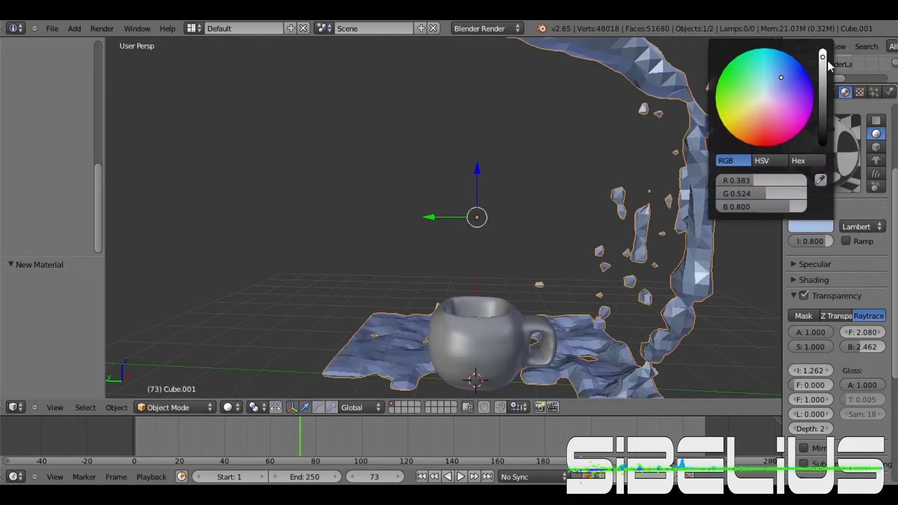
scroll(520, 263, "down", 3)
mouse_move(584, 220)
middle_mouse_down()
mouse_move(521, 263)
mouse_move(585, 224)
middle_mouse_up()
- Add and then remove a Subdivision Surface modifier on the fluid
left_click(844, 92)
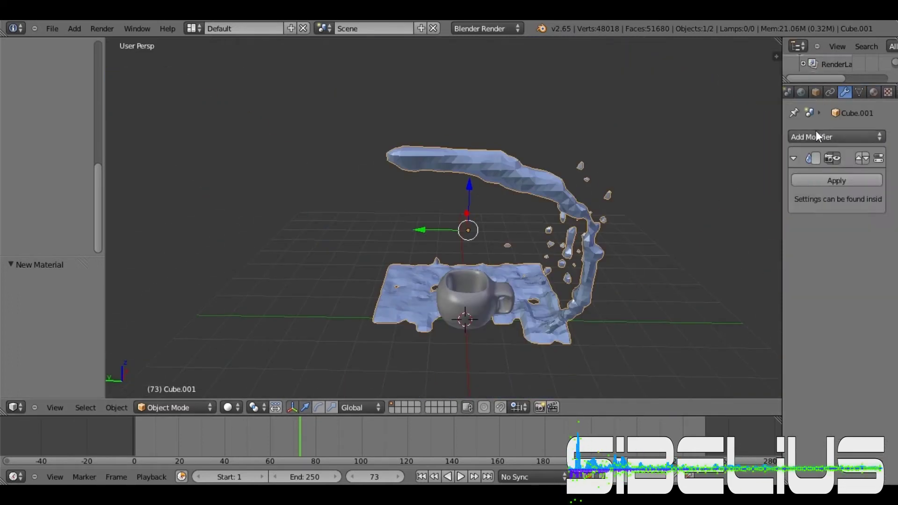
left_click(816, 136)
left_click(608, 281)
left_click(880, 229)
- Apply smooth shading to the fluid mesh
scroll(46, 140, "up", 5)
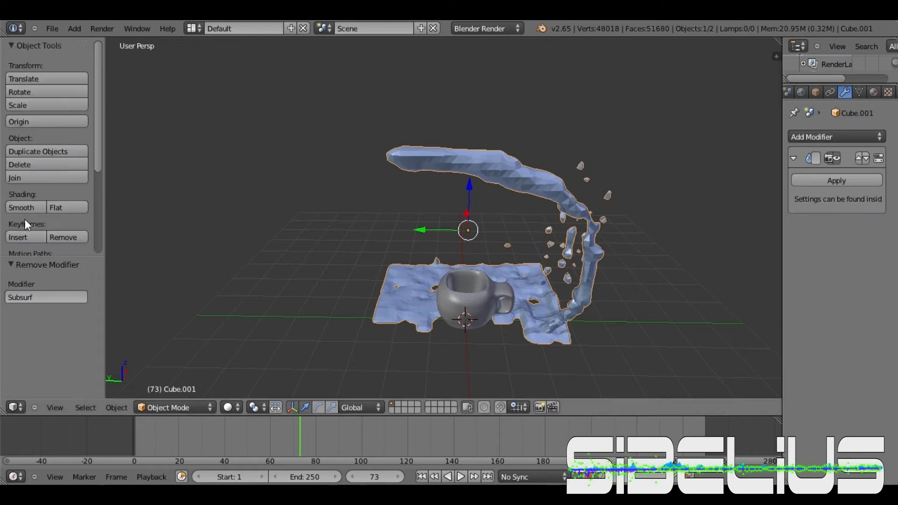
left_click(25, 207)
scroll(448, 224, "up", 3)
scroll(448, 225, "down", 3)
middle_click_drag(448, 225, 183, 206)
left_click(74, 28)
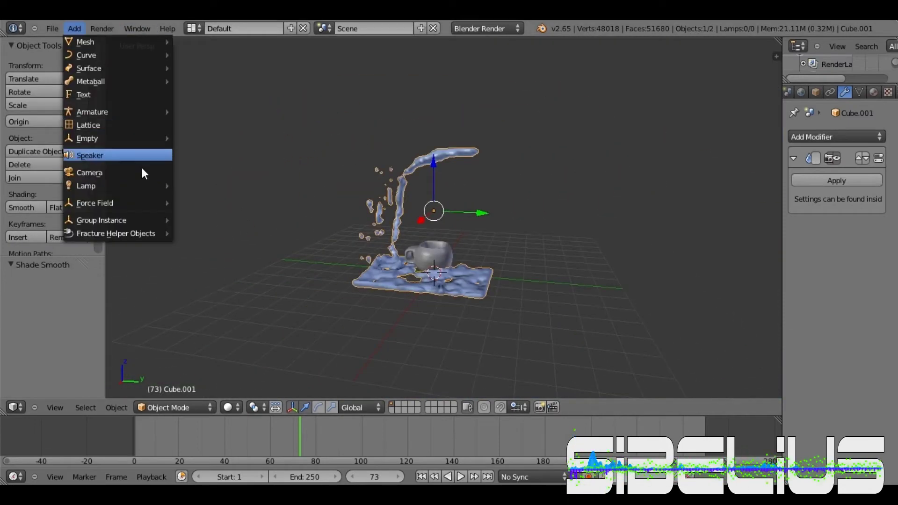
- Add a camera and move it along X
left_click(141, 169)
key("g")
key("x")
left_click(293, 312)
mouse_move(384, 260)
middle_mouse_down()
mouse_move(419, 221)
mouse_move(358, 295)
middle_mouse_up()
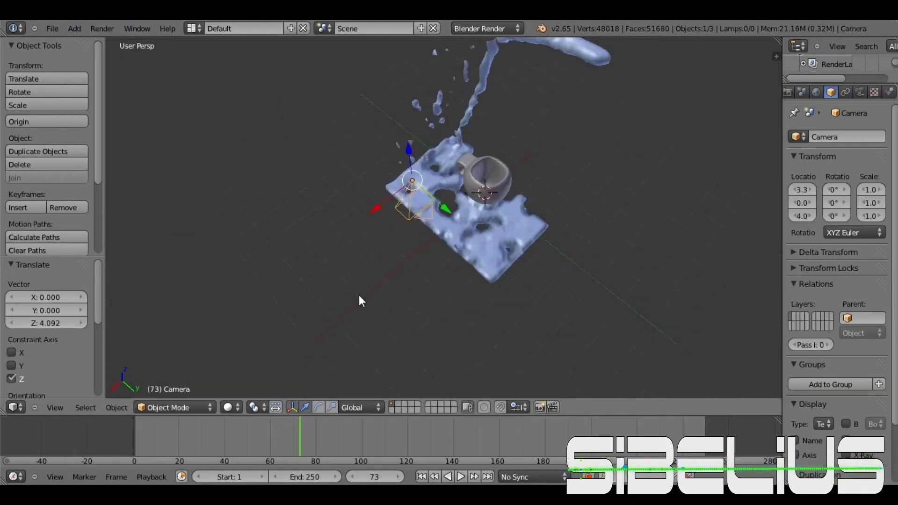
- Rotate the camera 90° about Z and raise it to height 4
key("r")
key("z")
key("9")
key("0")
key("Return")
key("g")
key("z")
key("4")
key("Return")
key("g")
key("x")
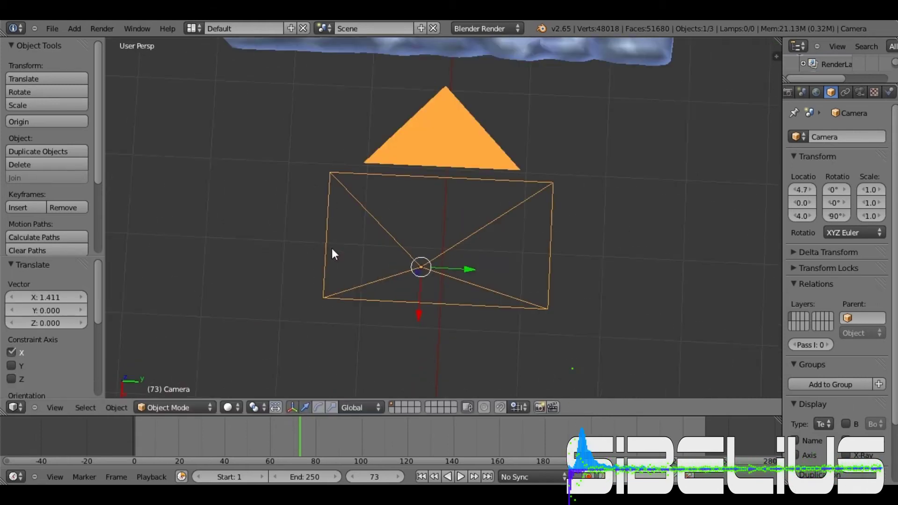
- In camera view, tilt the camera about Y and shift it along X
key("KP_0")
key("r")
key("y")
left_click(341, 143)
key("g")
key("x")
left_click(354, 250)
key("r")
key("y")
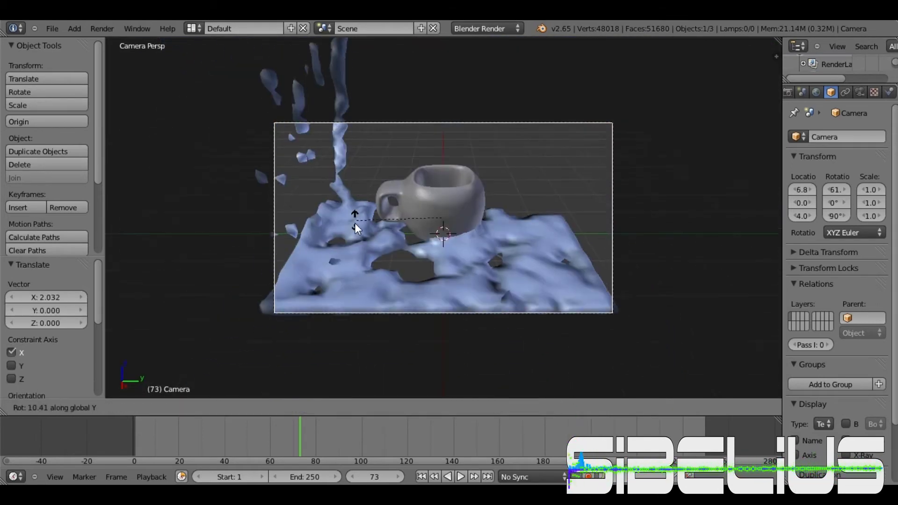
left_click(288, 127)
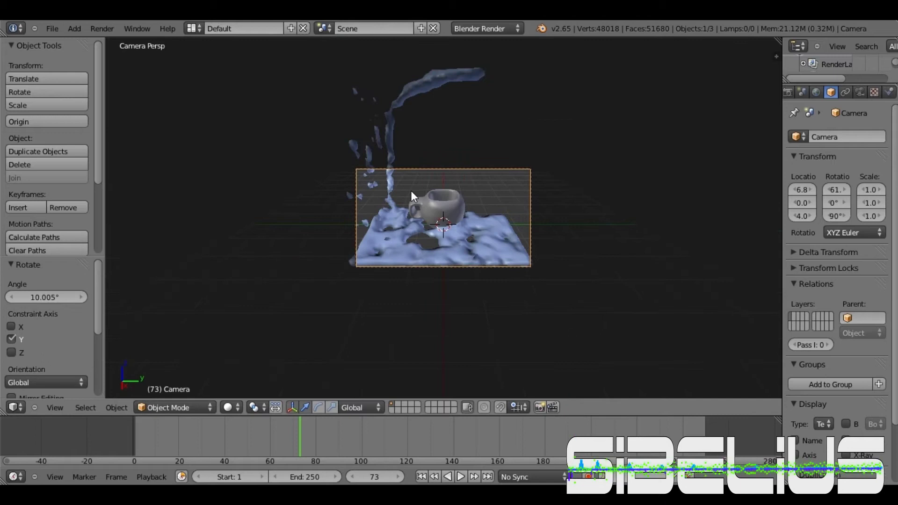
- Move the camera farther out, tilt it to 65° and raise it to 5.9
key("g")
key("x")
left_click(428, 321)
key("r")
key("y")
left_click(435, 245)
key("g")
key("z")
left_click(482, 187)
key("r")
key("y")
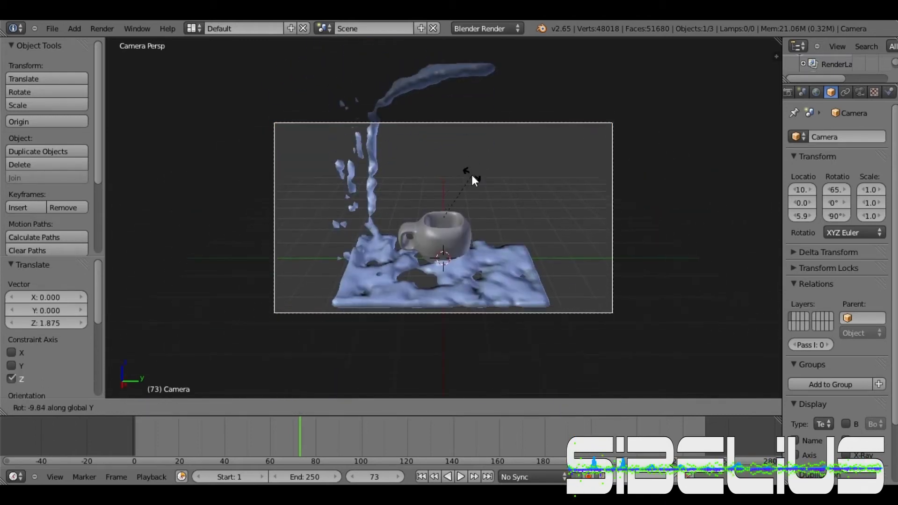
left_click(473, 176)
- Add a Sun lamp to the scene
middle_click_drag(472, 176, 475, 237)
left_click(75, 29)
left_click(197, 199)
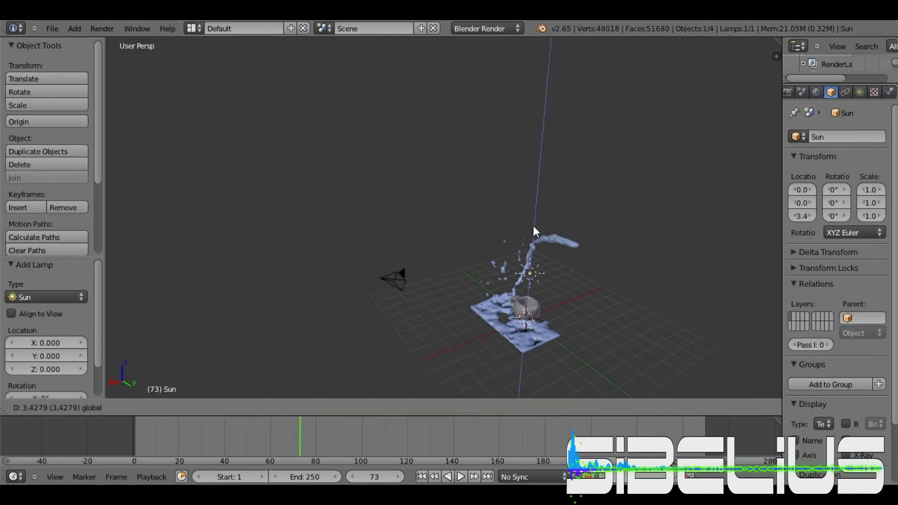
- Move the sun lamp along Y and set its energy to 0.2
key("g")
key("y")
left_click(492, 253)
left_click(860, 92)
type("0.2")
key("Return")
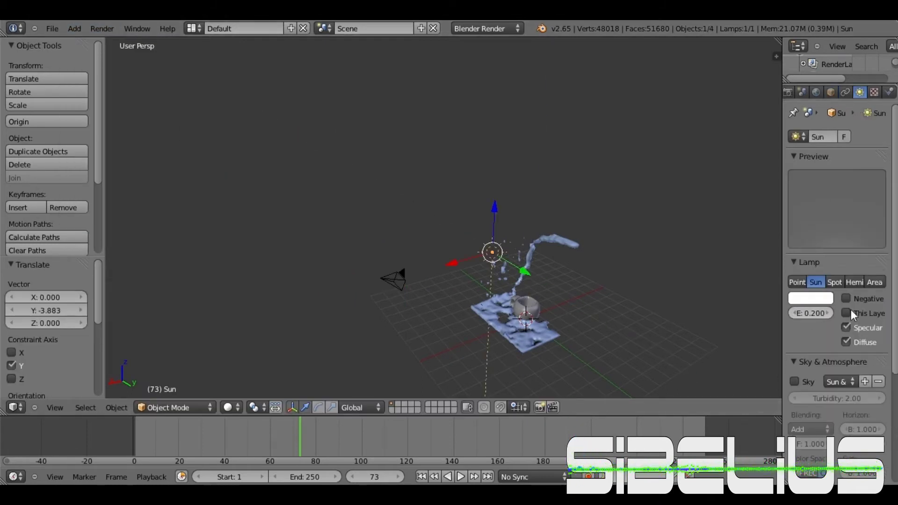
middle_click_drag(515, 290, 450, 315)
scroll(450, 315, "up", 2)
- Tilt the sun lamp around the X axis and check it with a test render
key("r")
key("x")
left_click(492, 343)
left_click(92, 28)
left_click(112, 38)
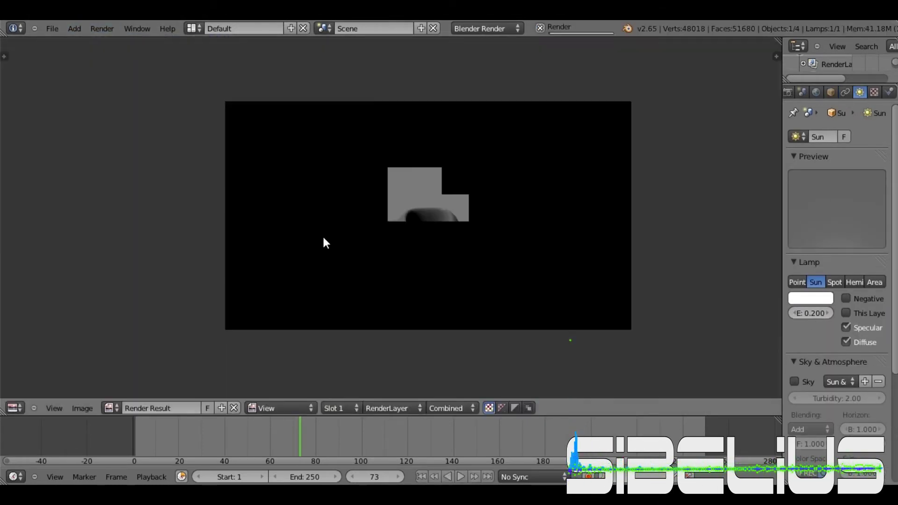
key("Escape")
- Raise the sun's energy to 0.610 and test render the result
middle_click_drag(514, 324, 609, 300)
left_click(828, 312)
left_click_drag(825, 316, 861, 316)
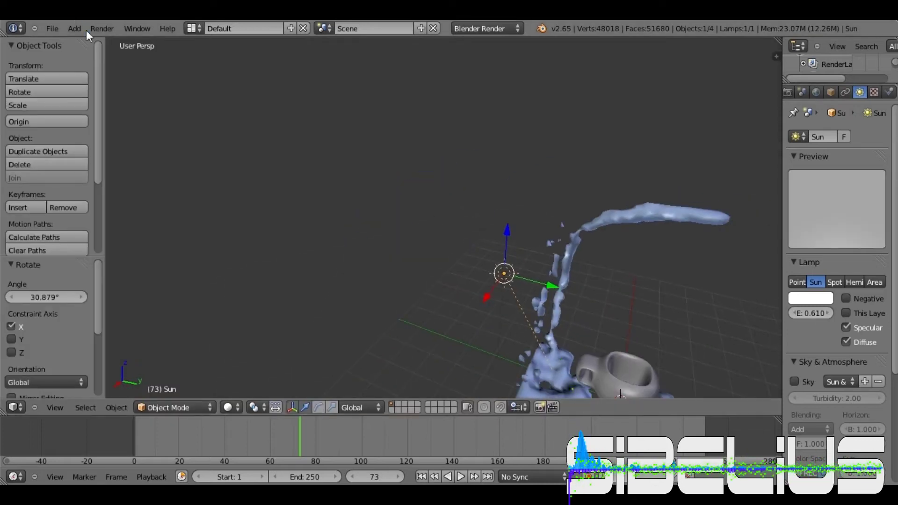
left_click(102, 28)
left_click(112, 38)
key("Escape")
- Duplicate the sun to the other side along Y, tilt the copy around X, and test render
mouse_move(585, 234)
middle_mouse_down()
mouse_move(643, 252)
mouse_move(415, 148)
mouse_move(384, 162)
middle_mouse_up()
mouse_move(366, 165)
left_mouse_down()
mouse_move(537, 219)
mouse_move(482, 199)
left_mouse_up()
key("ctrl+z")
key("shift+d")
key("y")
left_click(668, 244)
key("r")
key("x")
left_click(576, 312)
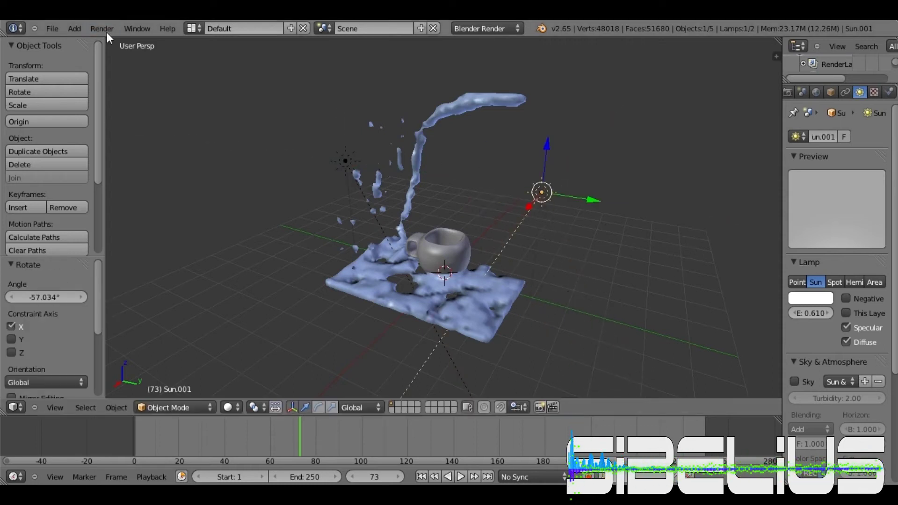
key("F12")
key("Escape")
- Add a third sun copy, reposition it along Y, and test render
key("shift+d")
key("y")
left_click(510, 314)
key("g")
key("y")
left_click(445, 307)
key("F12")
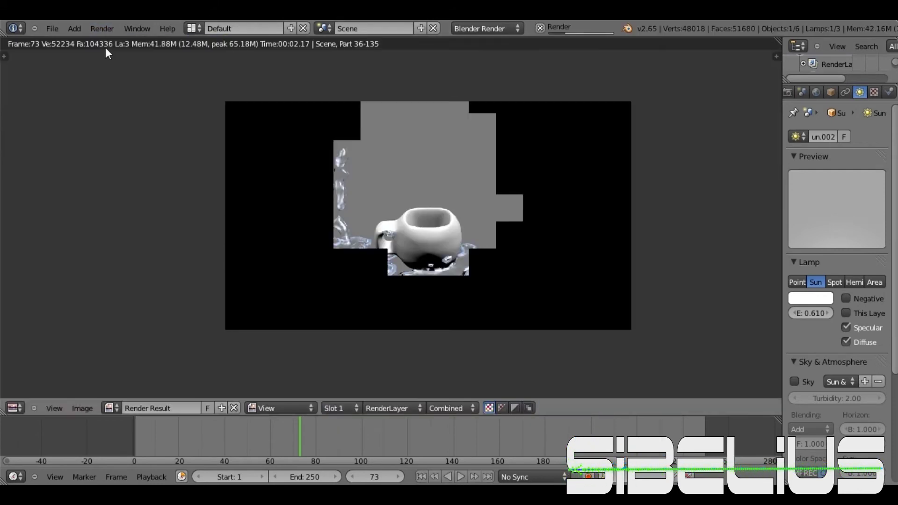
key("Escape")
- Freely rotate the third sun lamp to a new orientation
mouse_move(405, 268)
middle_mouse_down()
mouse_move(537, 120)
mouse_move(463, 279)
middle_mouse_up()
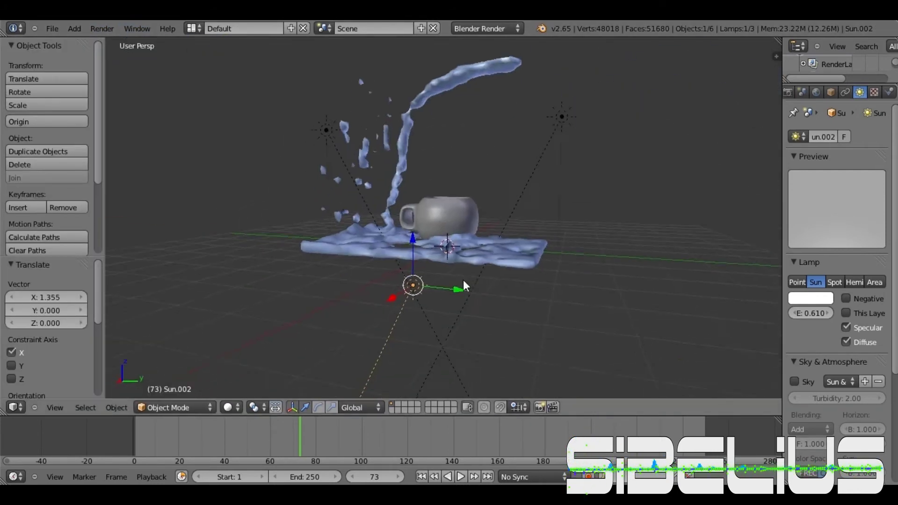
key("r")
key("r")
left_click(433, 356)
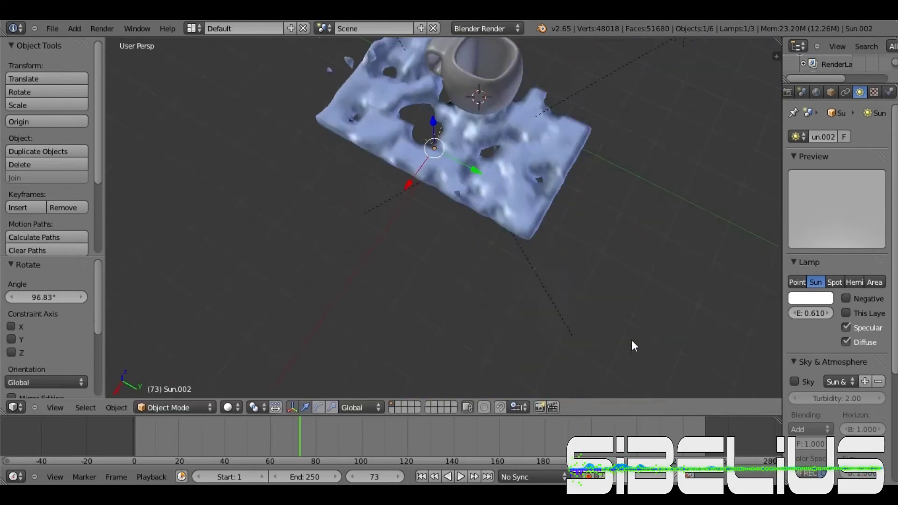
middle_click_drag(438, 291, 525, 251)
- Spin the third sun around Z and check the lighting with test renders
key("r")
key("z")
left_click(486, 257)
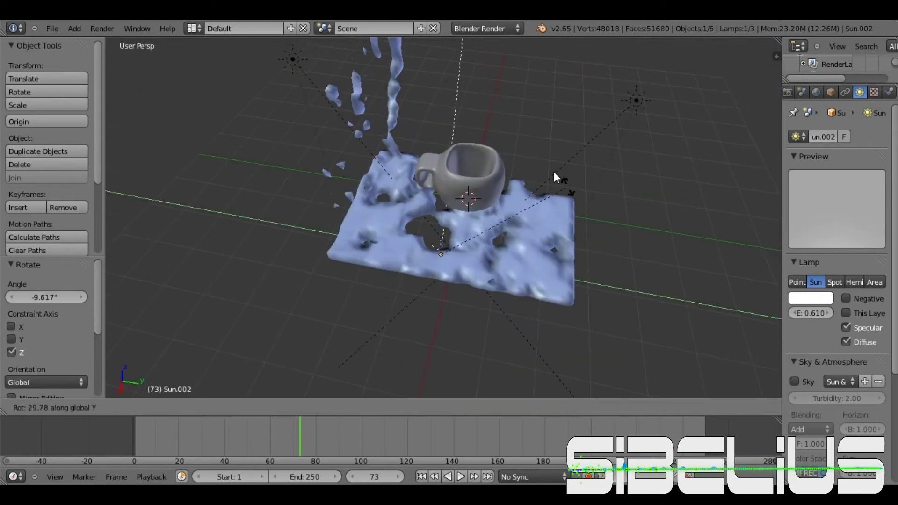
key("F12")
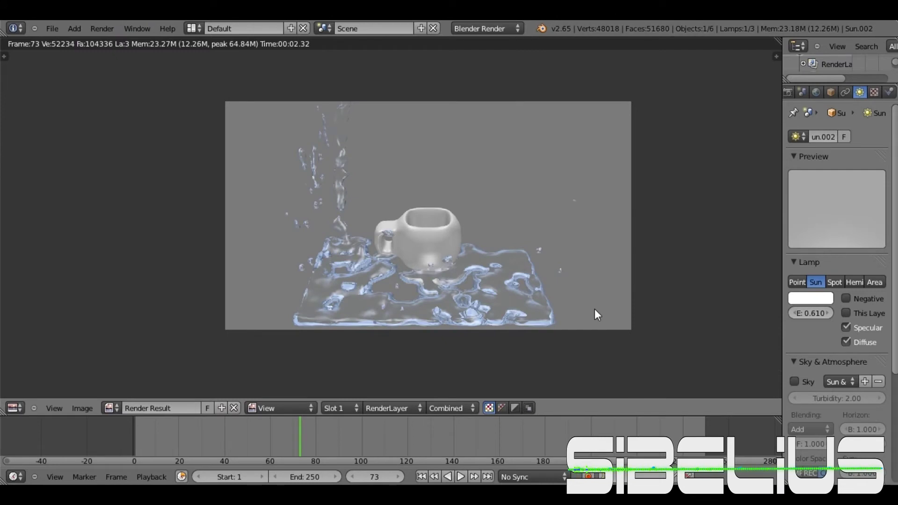
key("Escape")
key("F12")
key("Escape")
scroll(610, 245, "down", 3)
mouse_move(611, 245)
middle_mouse_down()
mouse_move(591, 173)
mouse_move(474, 235)
middle_mouse_up()
key("space")
- Add a plane, scale it up into a floor beneath the mug, and test render
type("add plane")
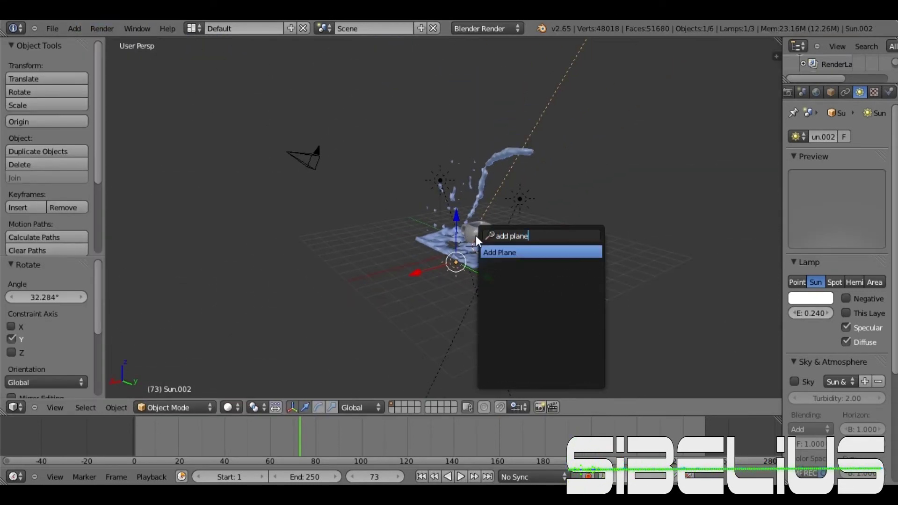
key("Return")
key("s")
left_click(515, 293)
key("Tab")
key("Tab")
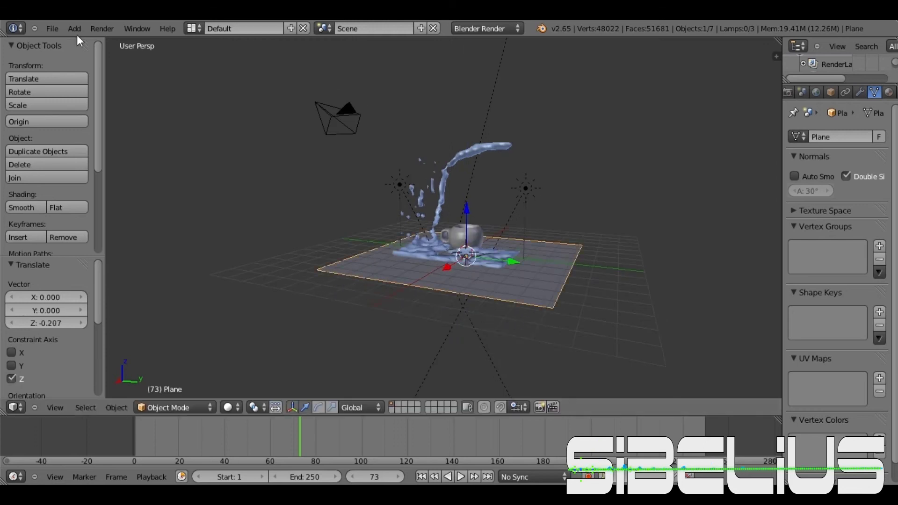
key("F12")
key("Escape")
- Start and cancel a full animation render, then render a still of frame 73
left_click(102, 29)
left_click(109, 49)
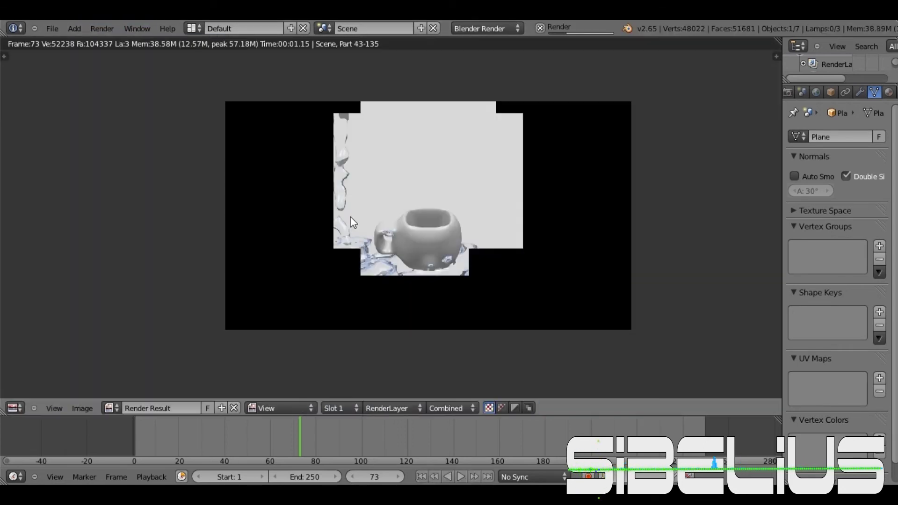
key("Escape")
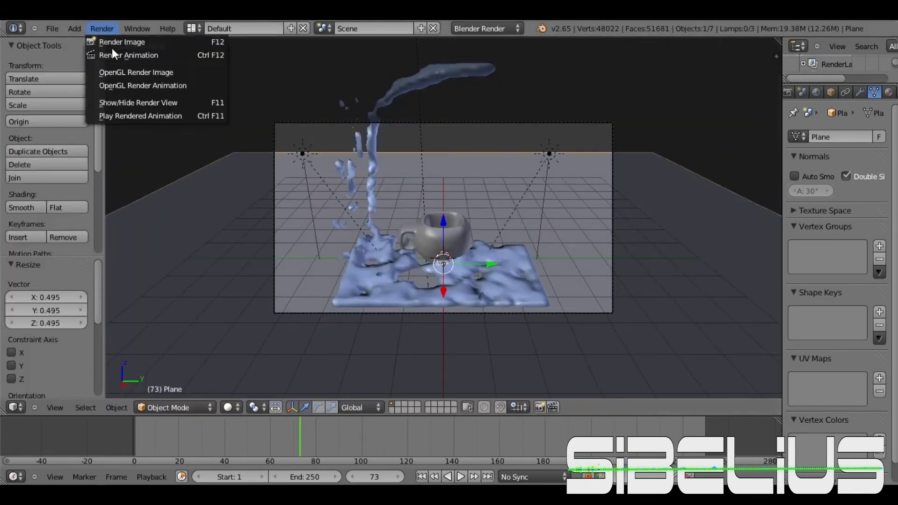
left_click(104, 31)
left_click(113, 39)
- Lower the third sun lamp's energy to 0.140 and render frame 73
key("Escape")
scroll(654, 236, "down", 2)
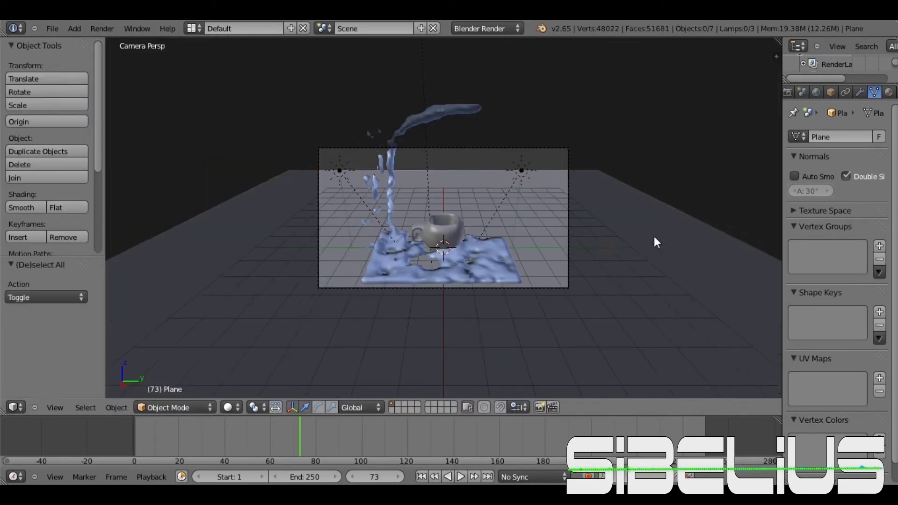
middle_click_drag(654, 237, 609, 210)
right_click(672, 166)
right_click(450, 179)
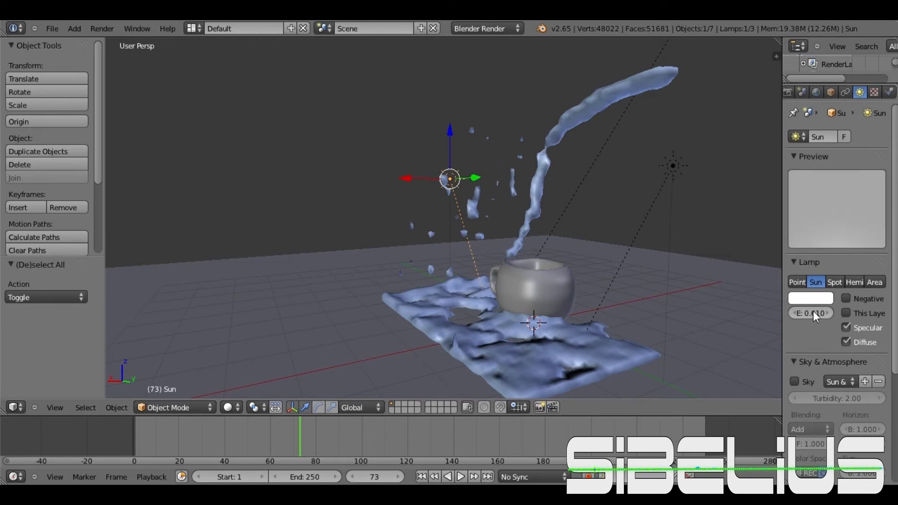
key("KP_Decimal")
left_click_drag(823, 313, 815, 313)
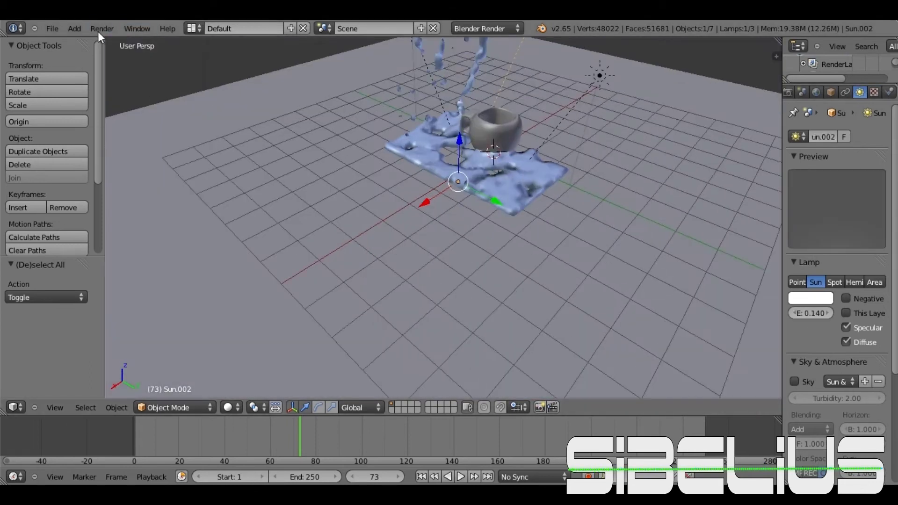
left_click(102, 29)
left_click(112, 38)
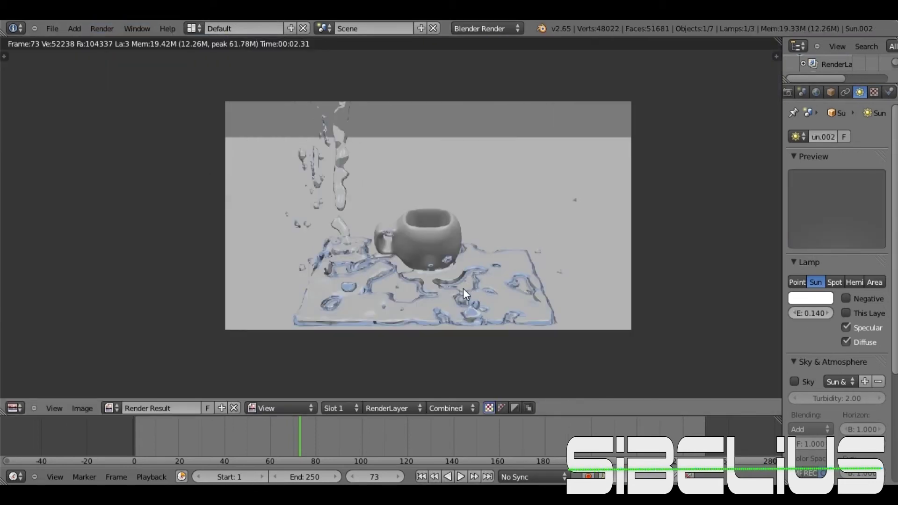
key("Escape")
- Switch to camera view, select the camera and start moving it along X
scroll(519, 270, "up", 4)
scroll(507, 270, "down", 2)
left_click(102, 28)
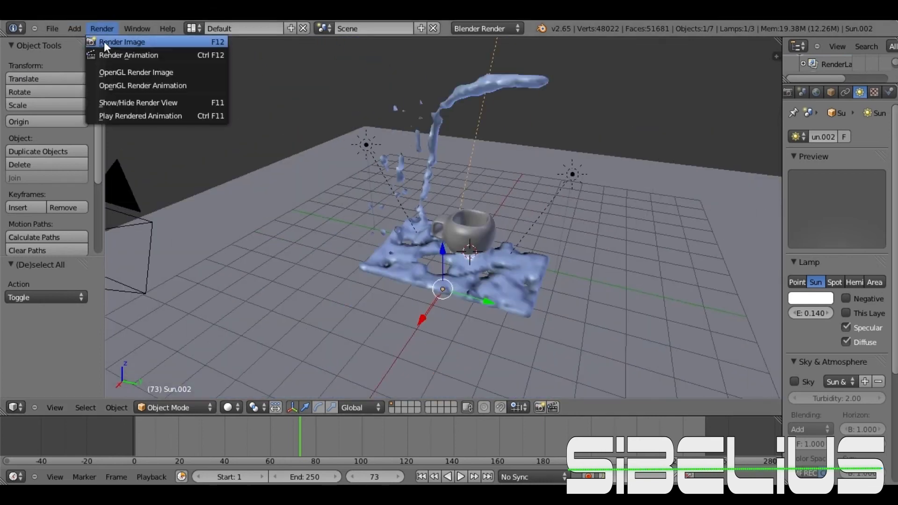
key("Escape")
key("KP_0")
right_click(473, 226)
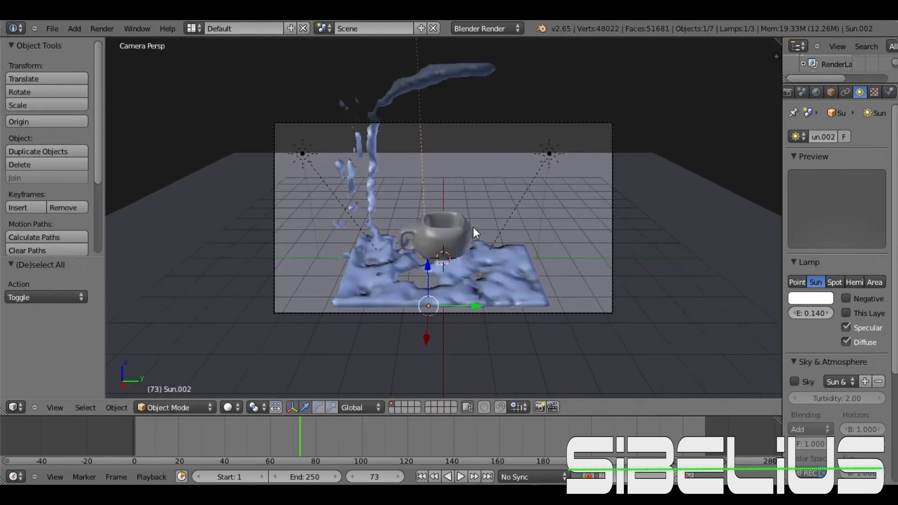
scroll(473, 226, "down", 2)
key("g")
key("x")
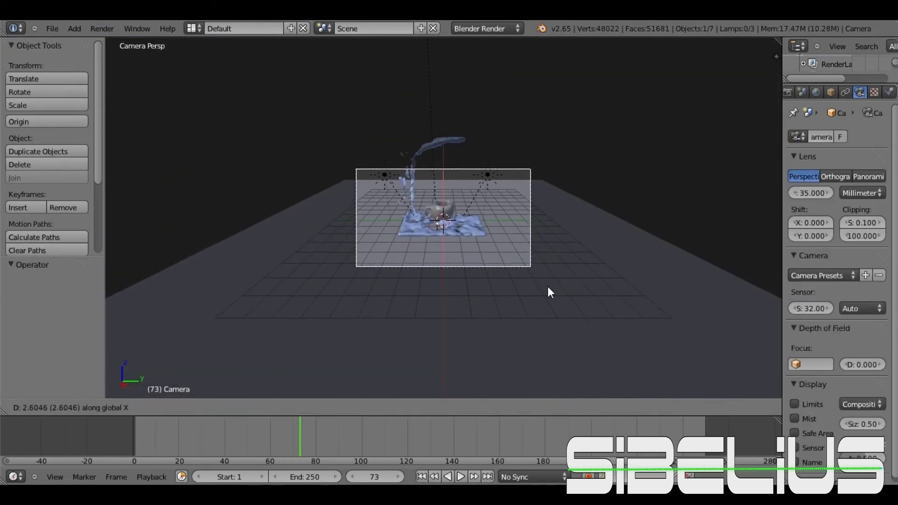
- Shift the camera sideways and tilt it 8.778° around Y, then test render
left_click(548, 287)
key("r")
key("y")
left_click(520, 289)
left_click(102, 29)
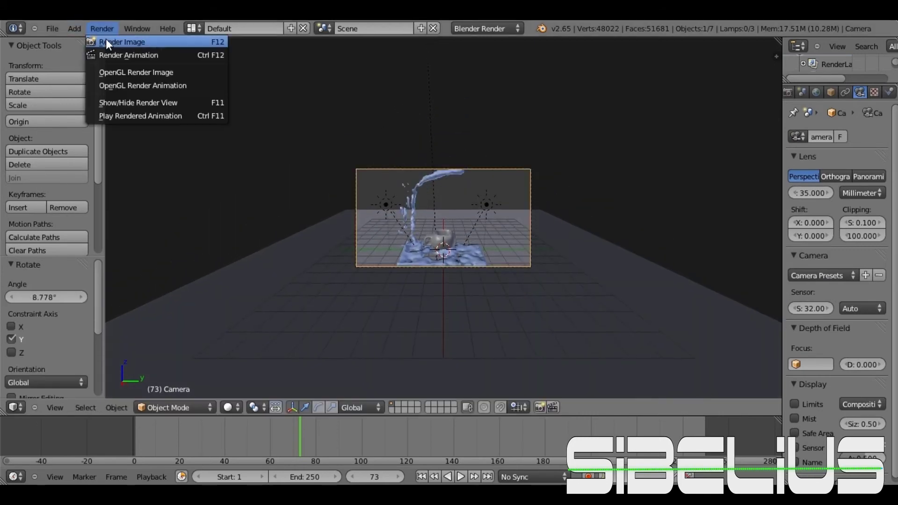
key("Escape")
key("KP_0")
- Play the fluid animation, render frame 128, and raise the sun energy to 0.590
middle_click_drag(644, 301, 590, 287)
key("alt+a")
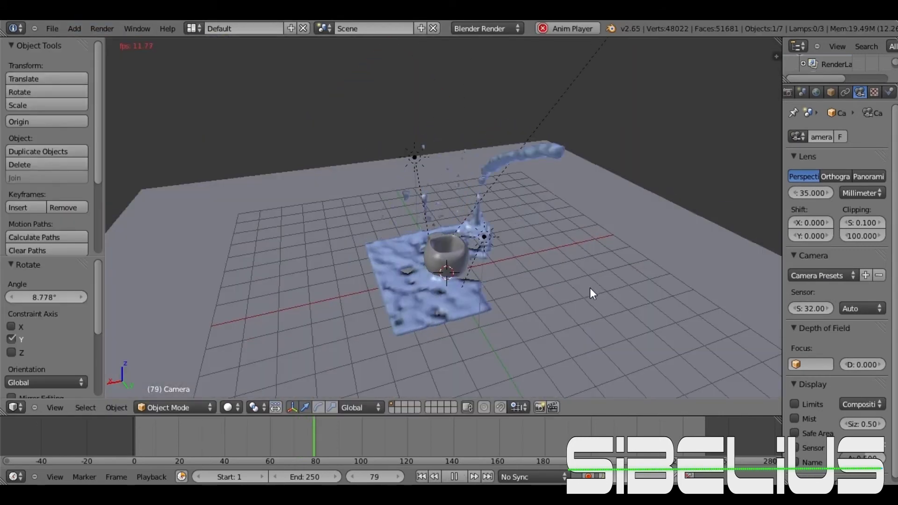
left_click(102, 34)
left_click(112, 50)
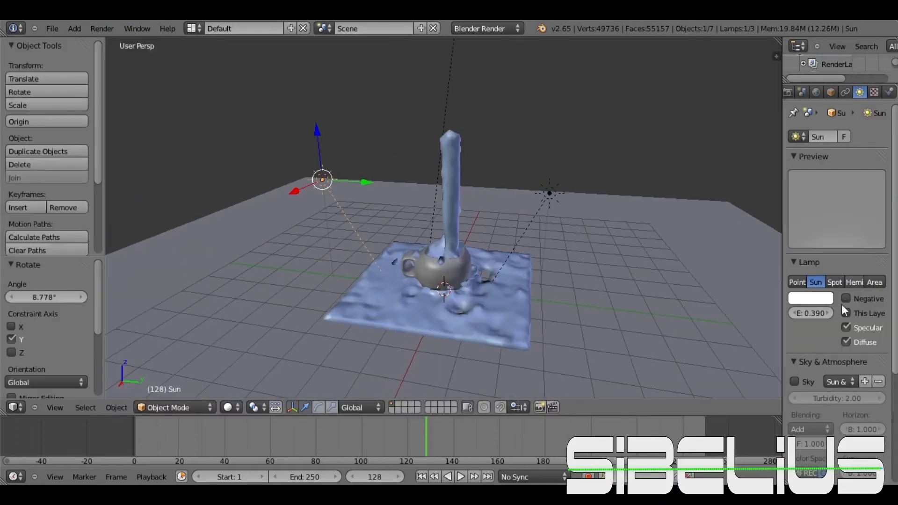
left_click_drag(823, 313, 845, 311)
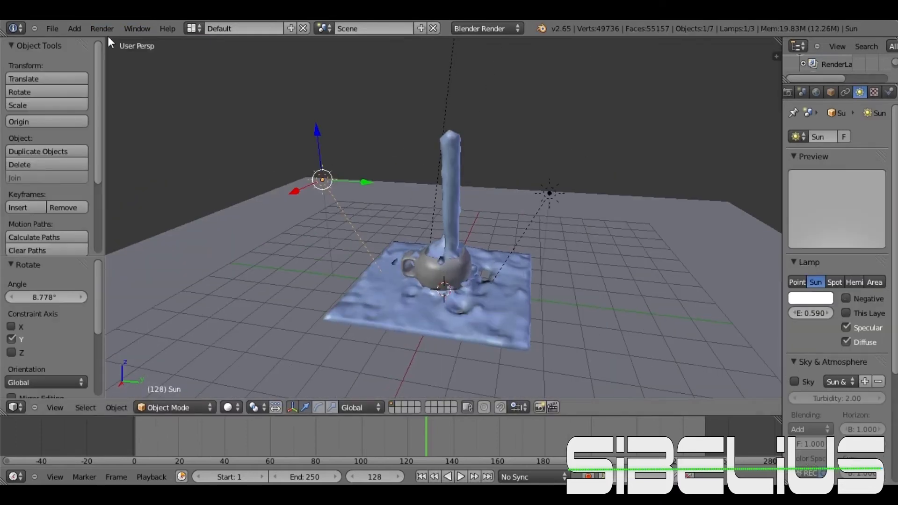
- Add an Area lamp to the scene and check it with a test render
left_click(105, 31)
left_click(106, 39)
key("Escape")
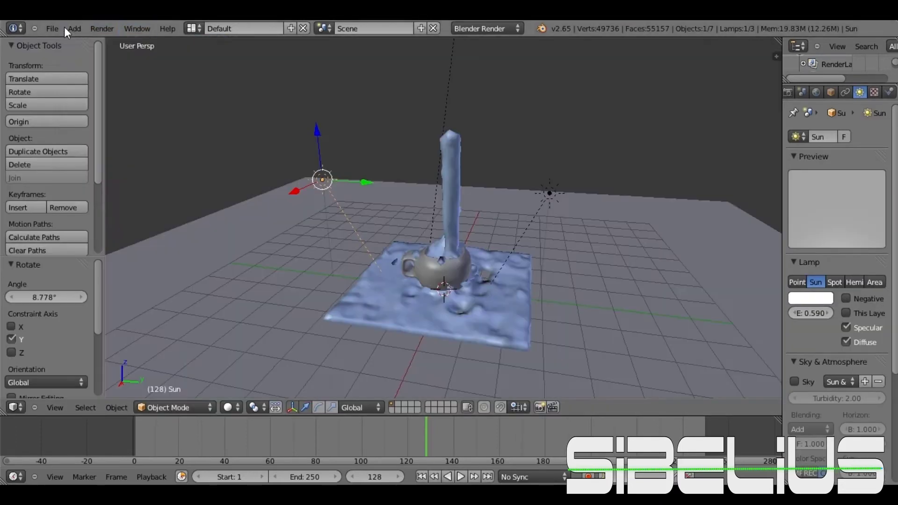
left_click(75, 29)
left_click(194, 243)
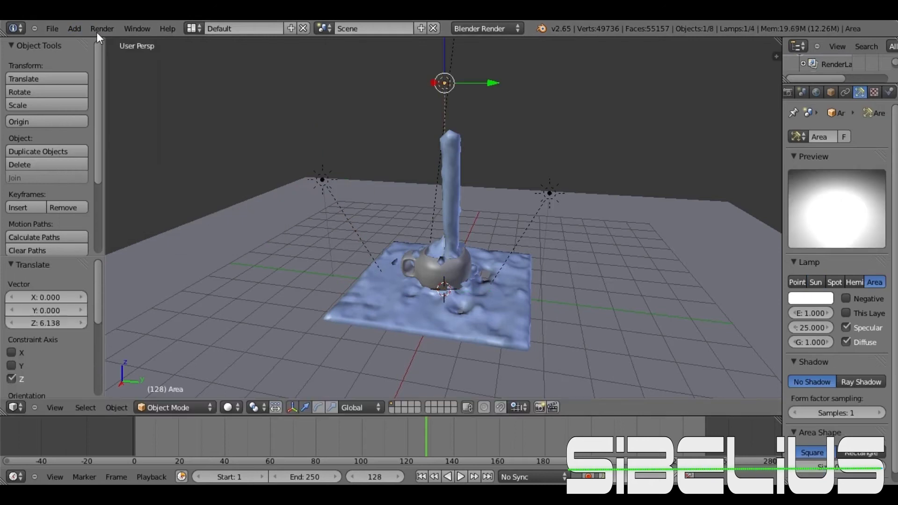
left_click(102, 29)
left_click(108, 42)
key("Escape")
- Lower the area lamp's energy to 0.140 and compare test renders
mouse_move(819, 313)
left_mouse_down()
mouse_move(791, 320)
mouse_move(787, 331)
left_mouse_up()
left_click(102, 29)
left_click(109, 42)
key("Escape")
left_click(102, 29)
key("Escape")
- Set the area lamp to energy 0.180 and distance 4.144, and lower it along Z
left_click_drag(804, 313, 809, 314)
left_click_drag(806, 327, 803, 343)
left_click(102, 29)
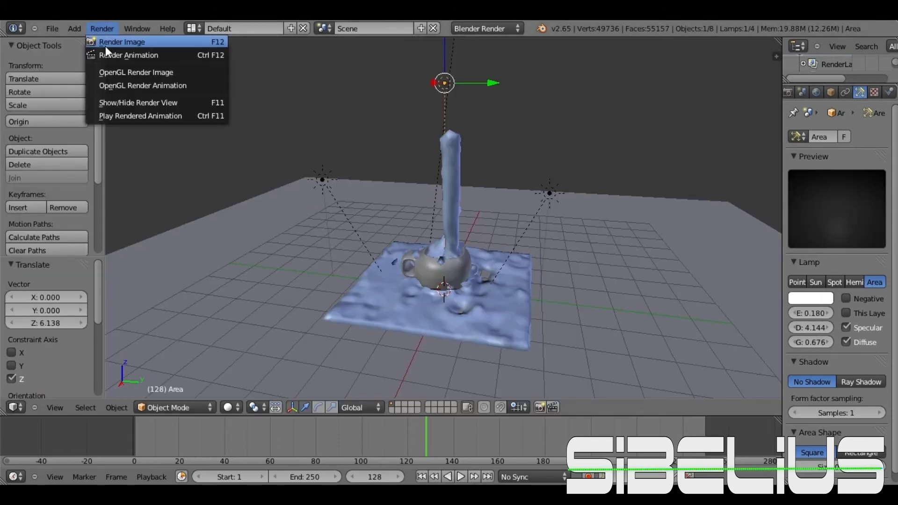
key("Escape")
scroll(447, 69, "down", 3)
key("g")
key("z")
left_click(446, 69)
- Render a still of frame 74 and select the camera
left_click(102, 29)
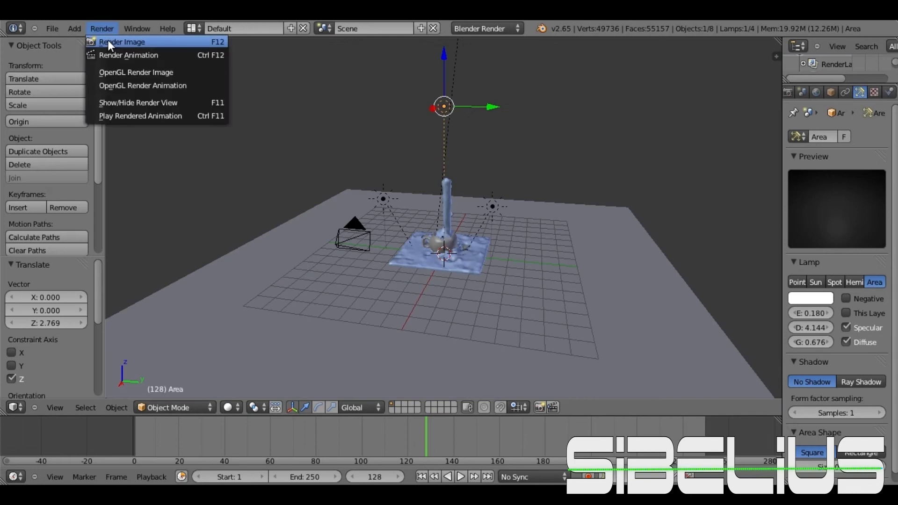
key("Escape")
left_click(102, 29)
left_click(106, 41)
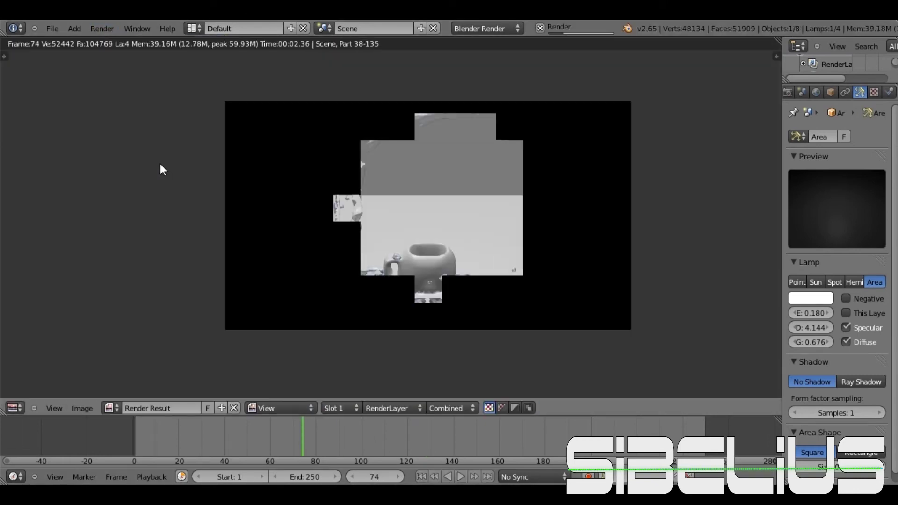
key("Escape")
right_click(353, 236)
- Change the animation's end frame from 250 to 200 in the Render settings
left_click(819, 92)
left_click_drag(329, 419, 500, 432)
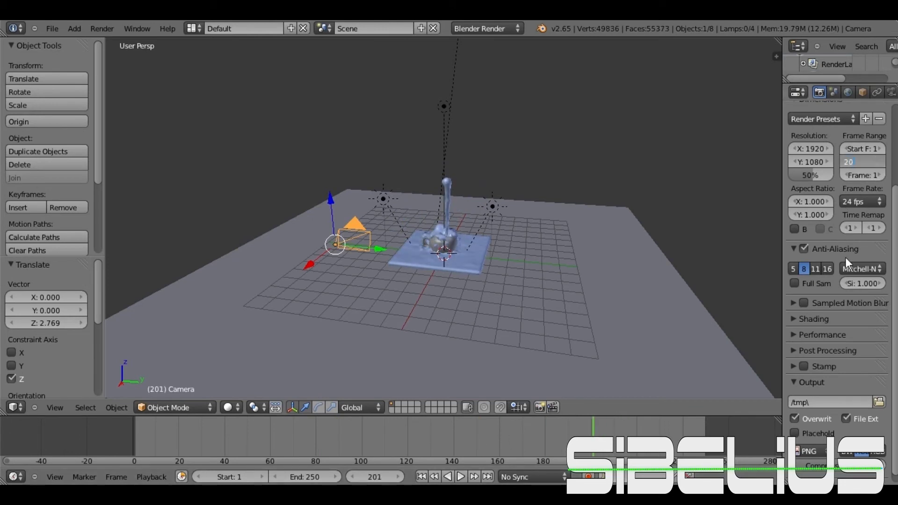
type("End: 200")
key("Return")
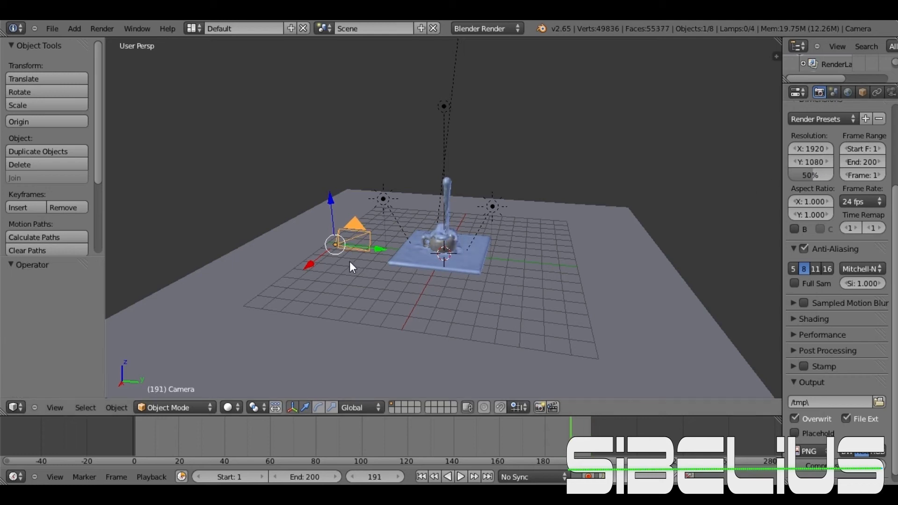
left_click(809, 442)
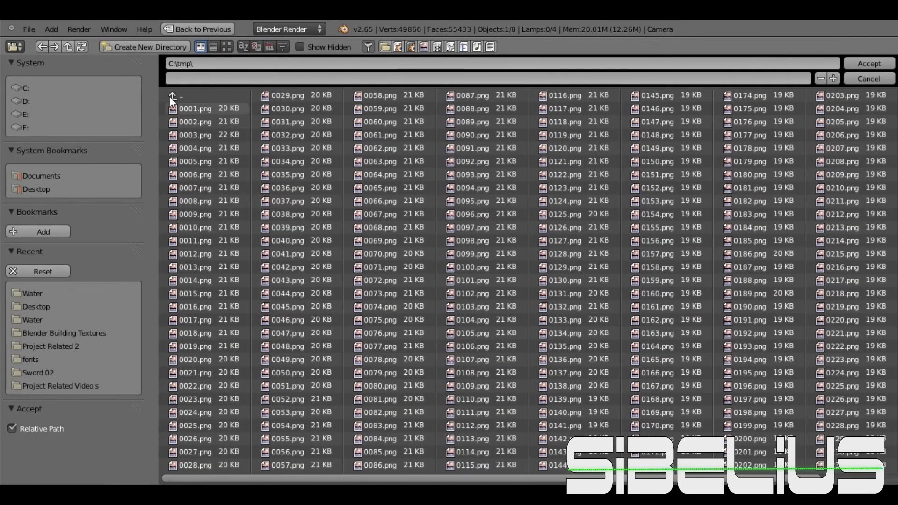
- Send rendered frames to a new Desktop folder named Blender with an empty file name
left_click(206, 122)
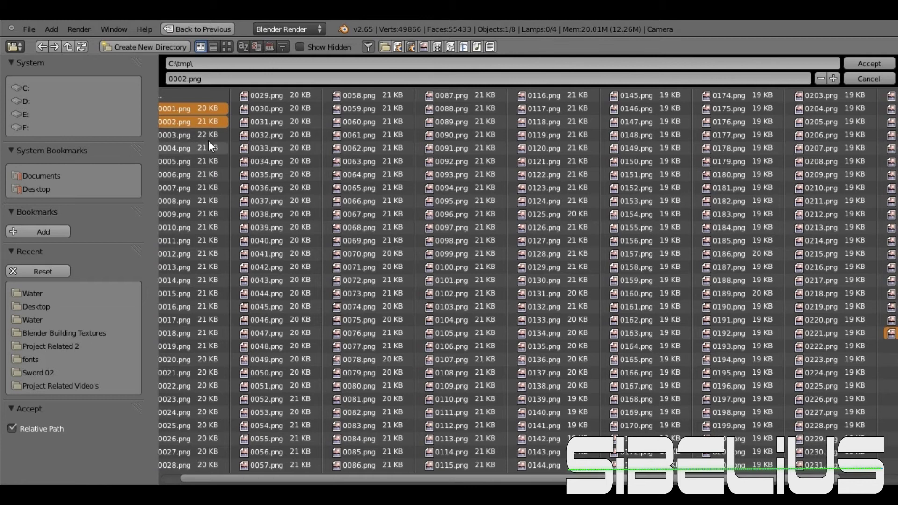
left_click(139, 54)
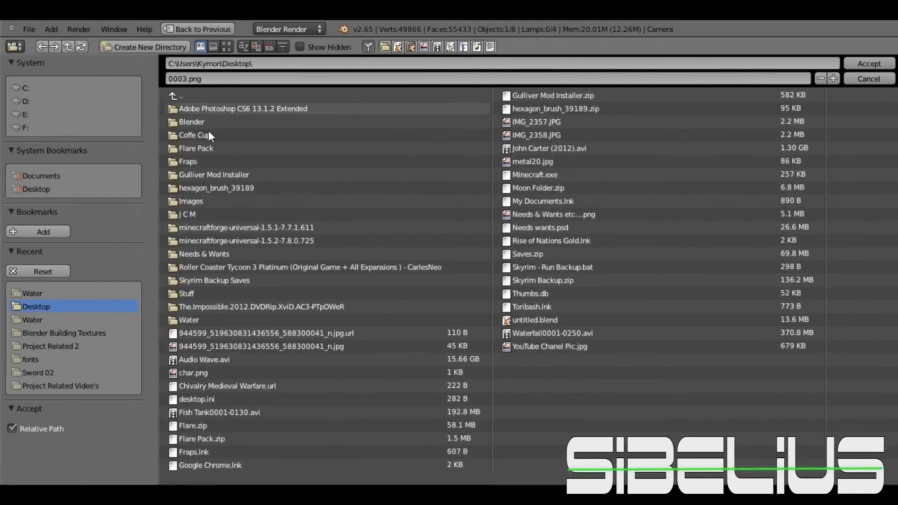
left_click(210, 105)
left_click(364, 78)
key("BackSpace")
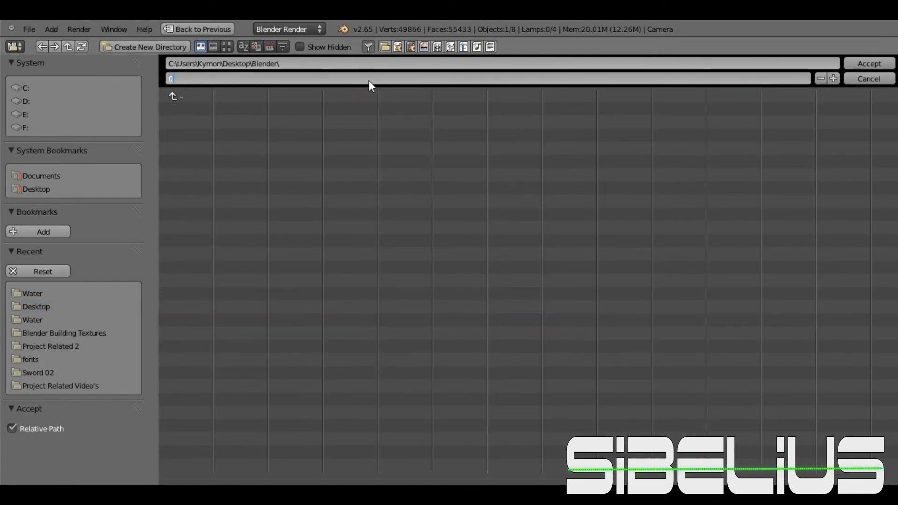
type("1")
left_click(868, 64)
scroll(837, 234, "up", 3)
left_click(891, 92)
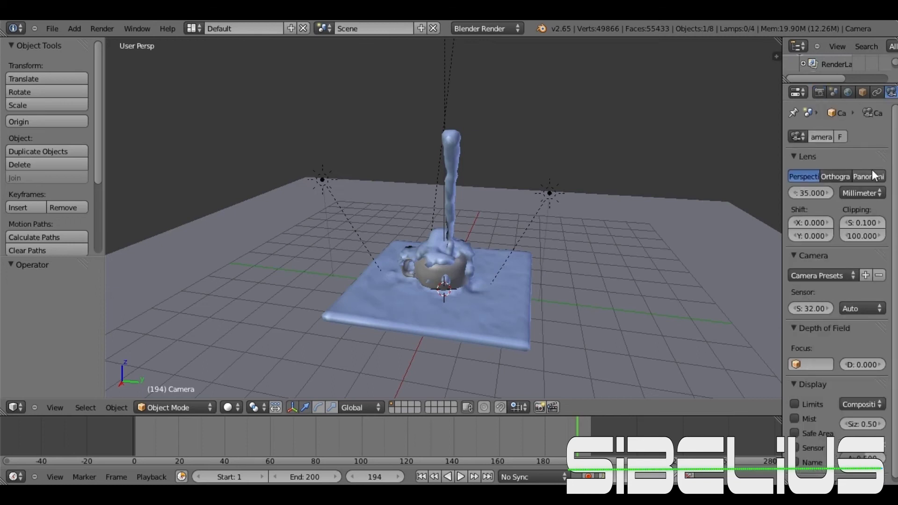
- Render frames 1 to 200 of the animation out as images
left_click(102, 29)
left_click(114, 51)
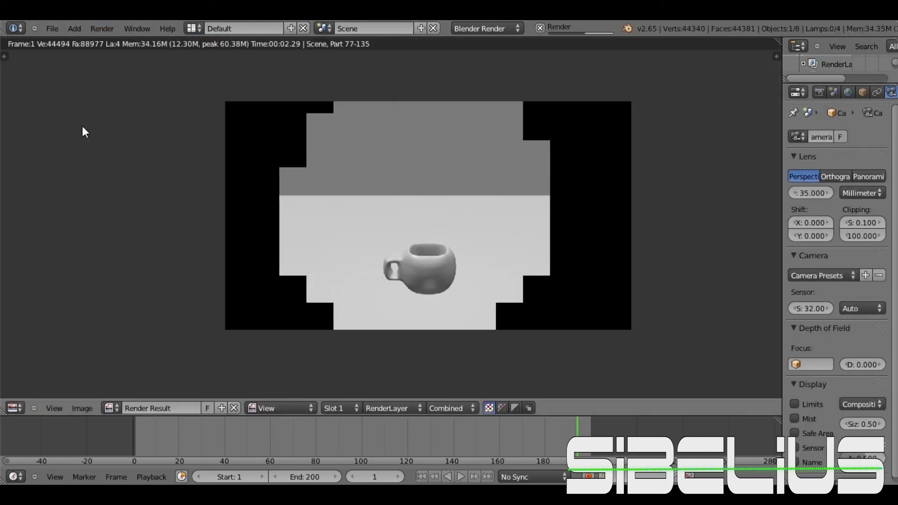